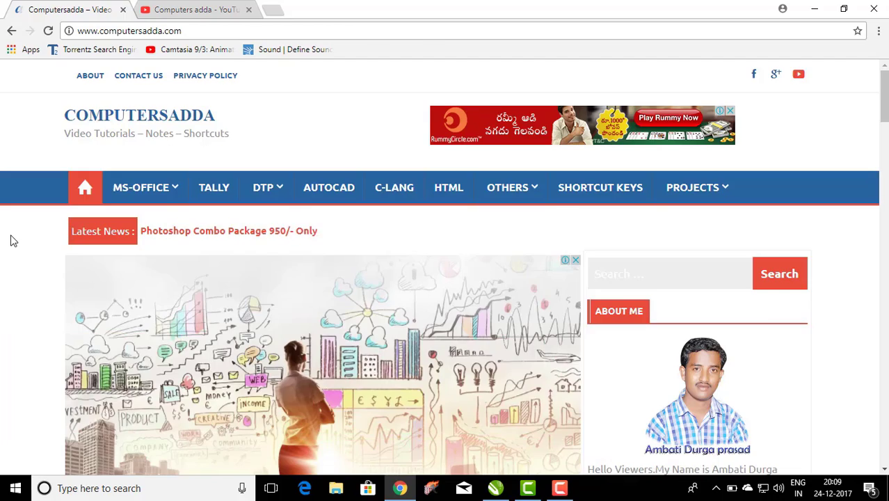
Switch Chrome to the 'Computers adda - YouTube' tab.
{"action": "left_click", "coordinate": [139, 7]}
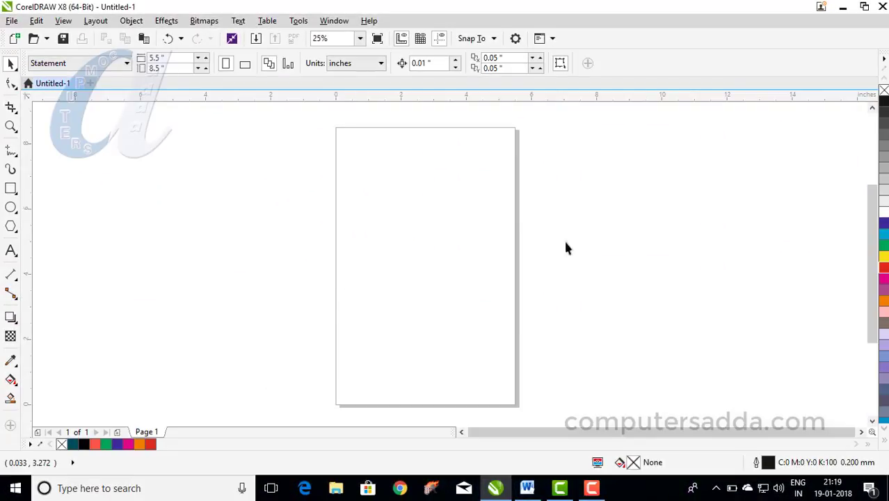
Create a new Statement-size 5.5 x 8.5 inch portrait document.
{"action": "left_click", "coordinate": [11, 21]}
{"action": "left_click", "coordinate": [25, 40]}
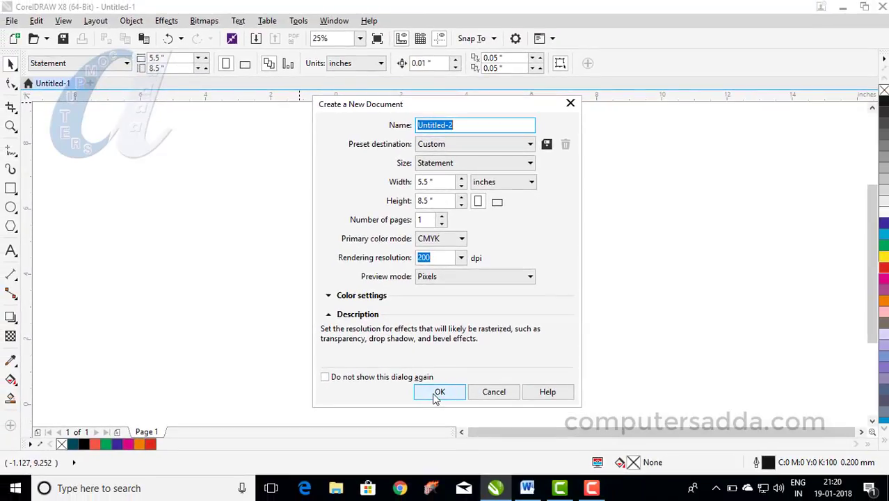
{"action": "left_click", "coordinate": [437, 394]}
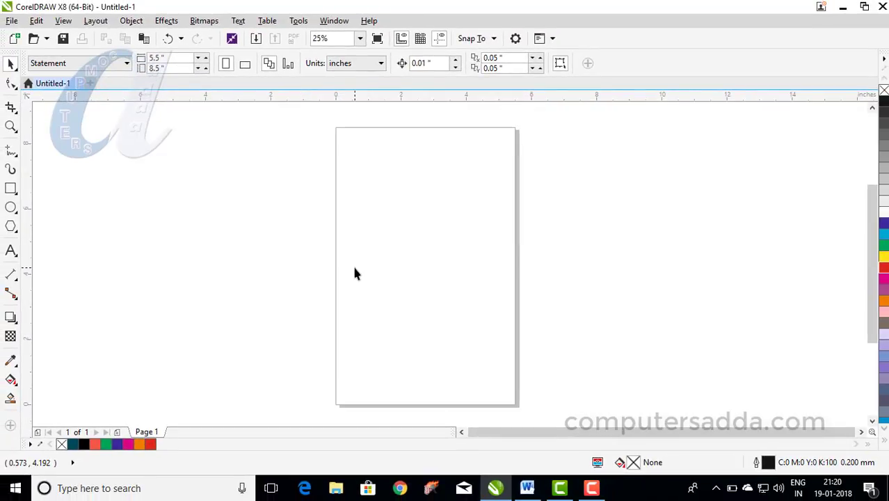
{"action": "left_click", "coordinate": [11, 188]}
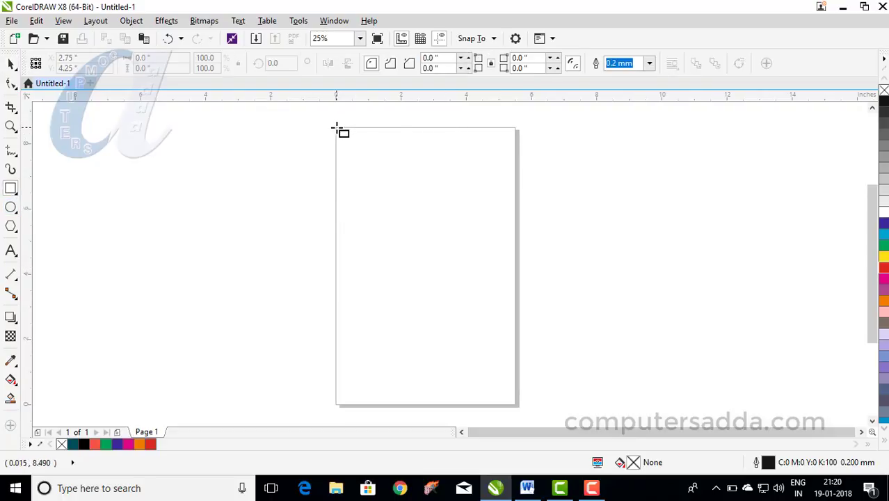
Draw a rectangle covering the page, fill it dark teal, and give it a 0.5 mm outline.
{"action": "left_click_drag", "start_coordinate": [335, 128], "coordinate": [516, 405]}
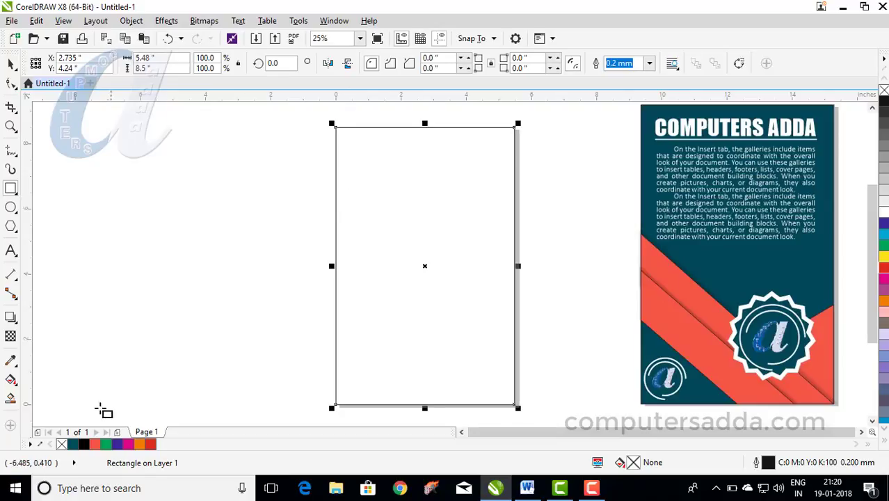
{"action": "left_click", "coordinate": [73, 444]}
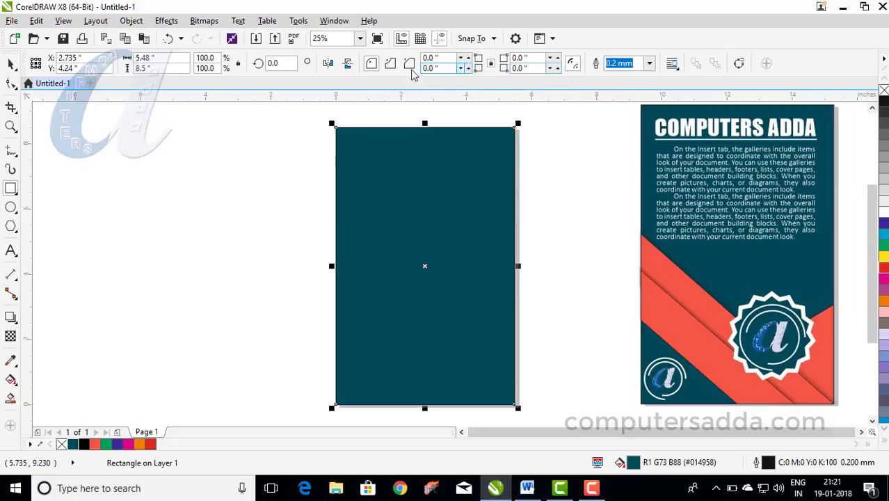
{"action": "left_click", "coordinate": [650, 64]}
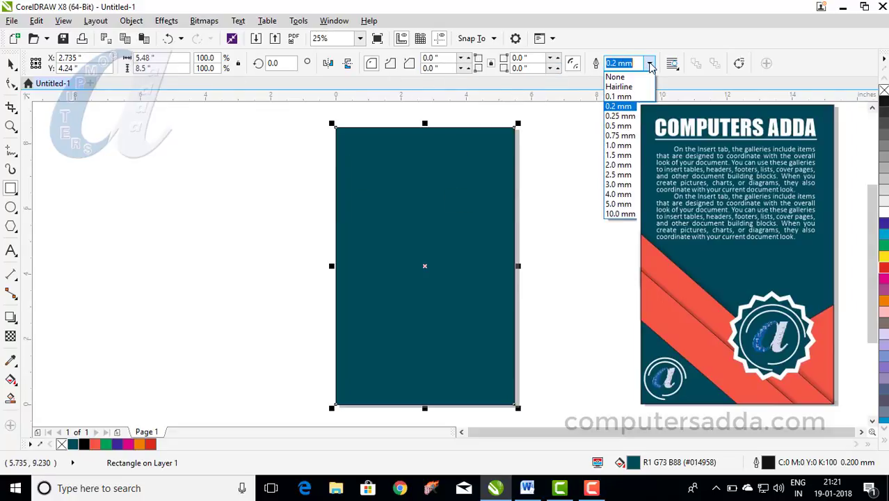
{"action": "left_click", "coordinate": [619, 126]}
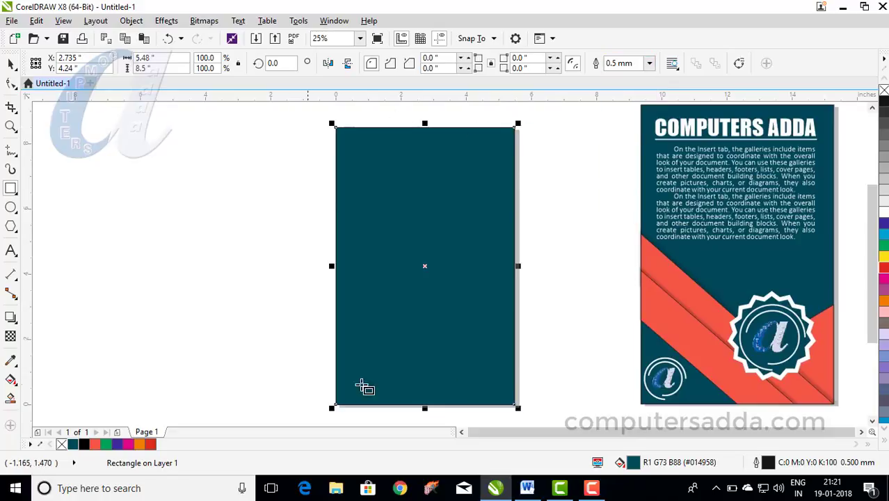
{"action": "key", "text": "Escape"}
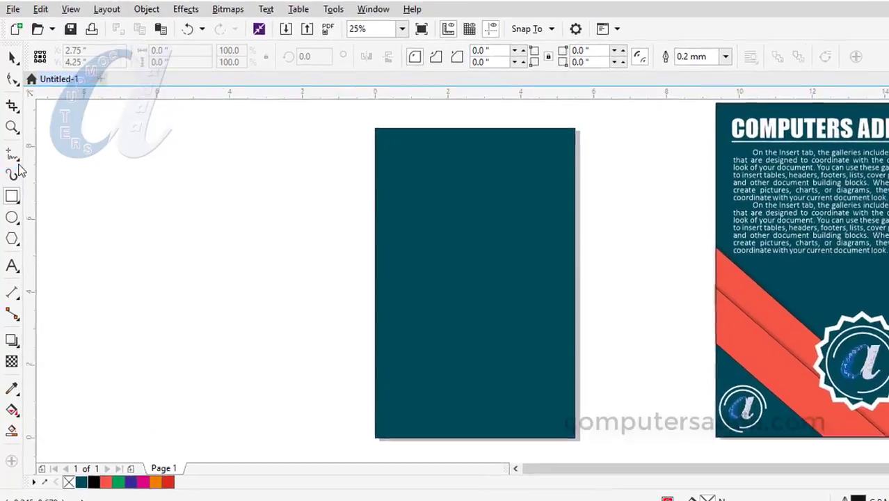
Draw a closed polyline box against the page's right edge at the bottom.
{"action": "left_click", "coordinate": [16, 156]}
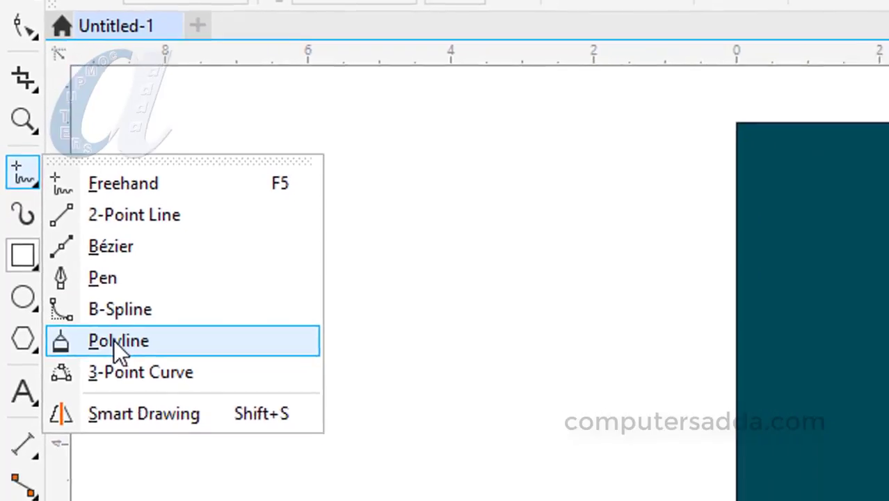
{"action": "left_click", "coordinate": [154, 384]}
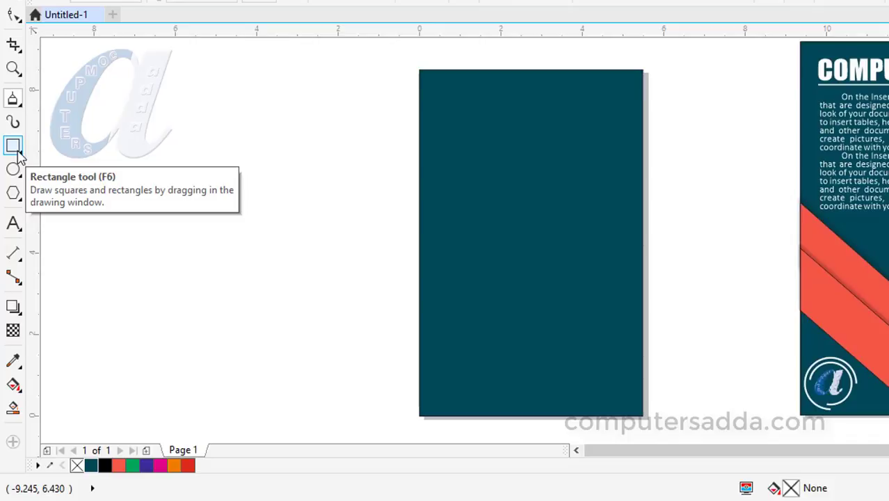
{"action": "left_click", "coordinate": [21, 107]}
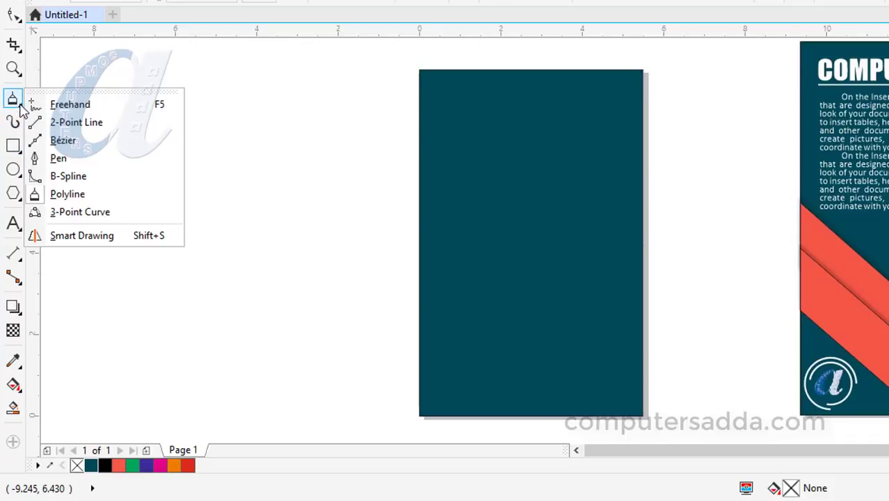
{"action": "left_click", "coordinate": [60, 198]}
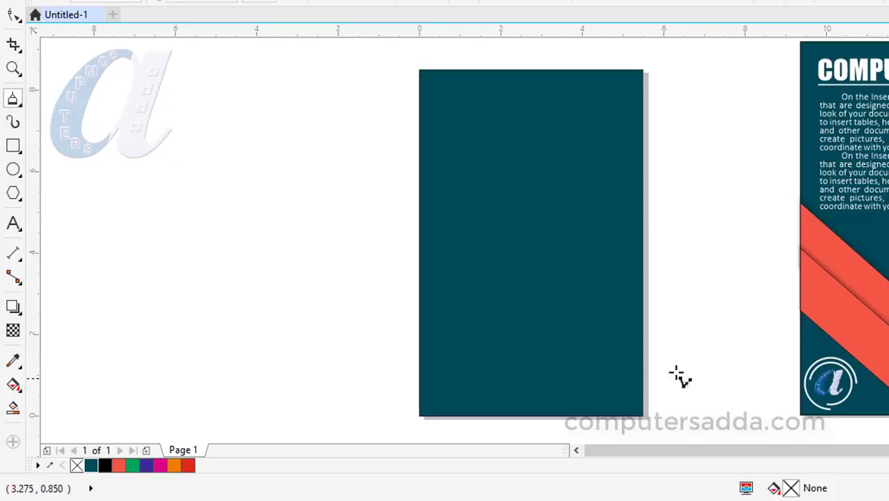
{"action": "left_click", "coordinate": [642, 300]}
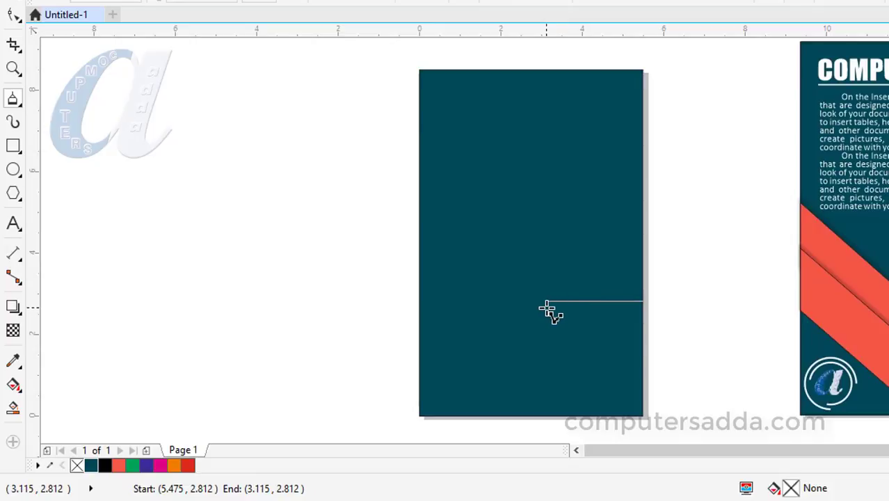
{"action": "left_click", "coordinate": [546, 309]}
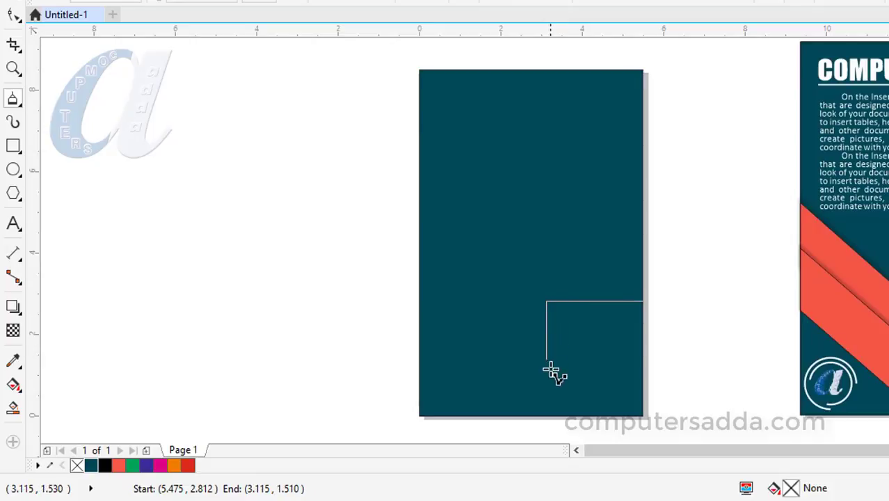
{"action": "left_click", "coordinate": [547, 415]}
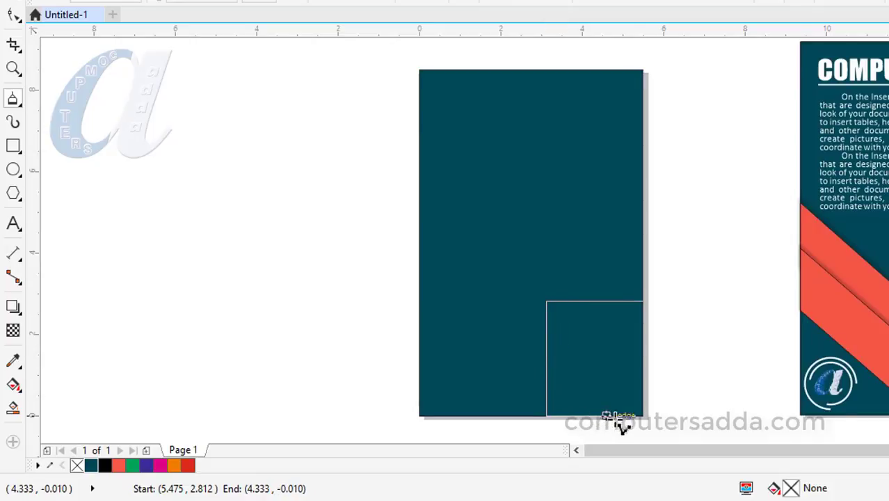
{"action": "left_click", "coordinate": [642, 415]}
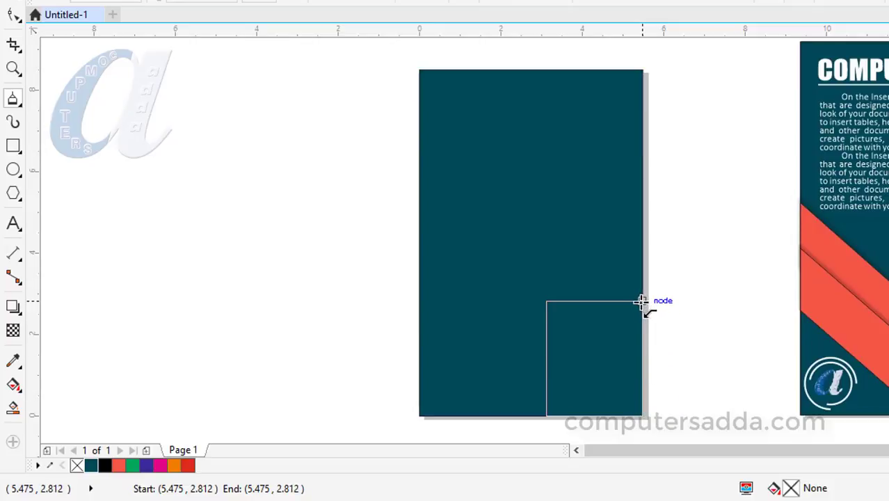
{"action": "left_click", "coordinate": [642, 301]}
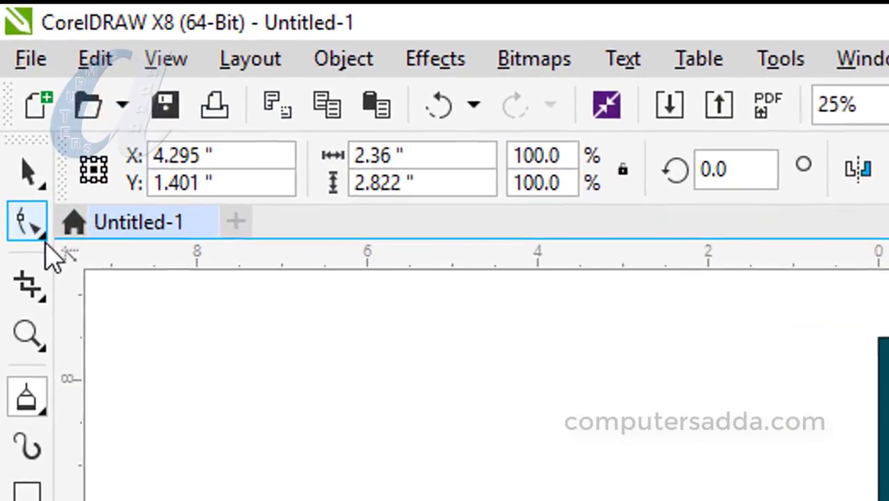
Merge the box's left corners into a midpoint node to form a left-pointing triangle, filled coral red.
{"action": "left_click", "coordinate": [15, 93]}
{"action": "left_click", "coordinate": [125, 233]}
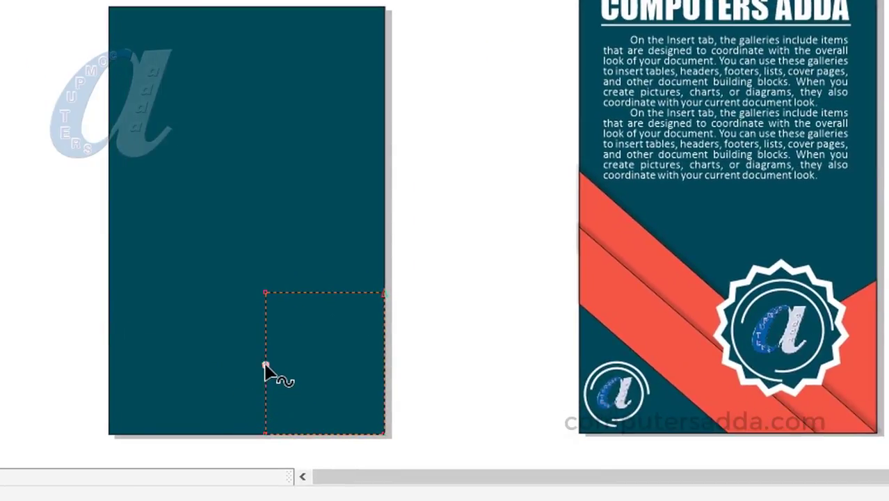
{"action": "double_click", "coordinate": [265, 365]}
{"action": "left_click_drag", "start_coordinate": [265, 293], "coordinate": [265, 364]}
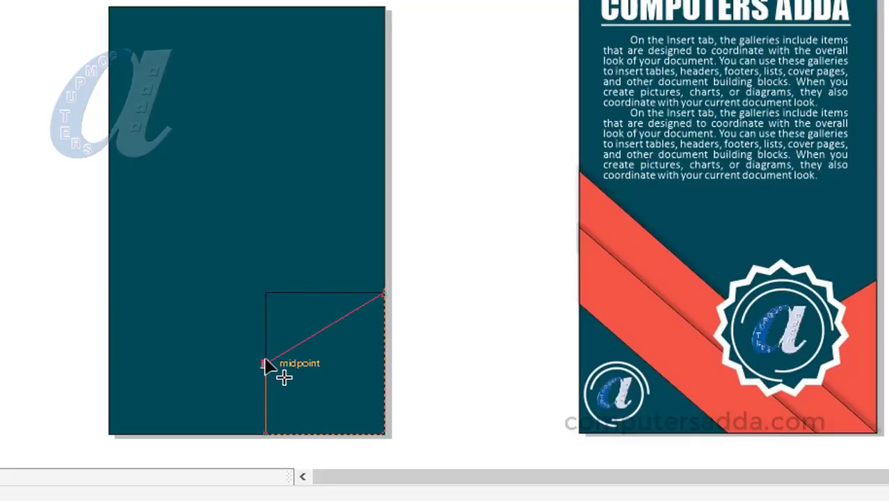
{"action": "left_click_drag", "start_coordinate": [265, 364], "coordinate": [266, 365]}
{"action": "left_click_drag", "start_coordinate": [265, 433], "coordinate": [272, 366]}
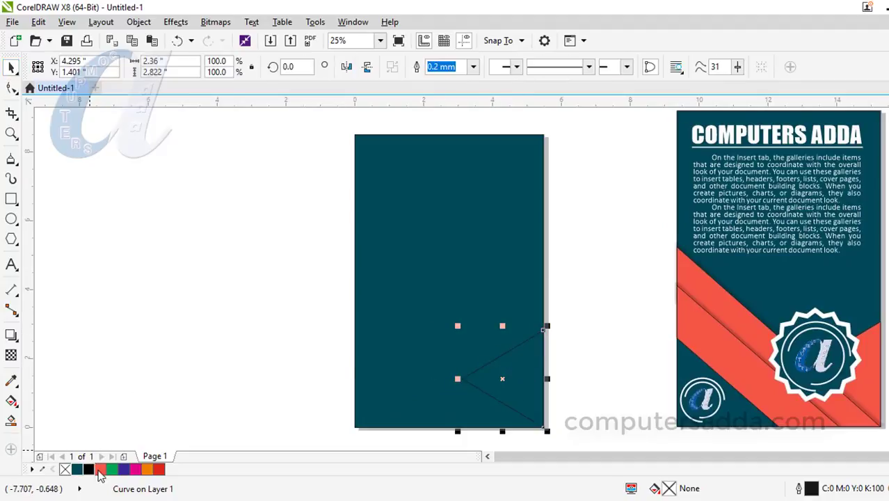
{"action": "left_click", "coordinate": [101, 470]}
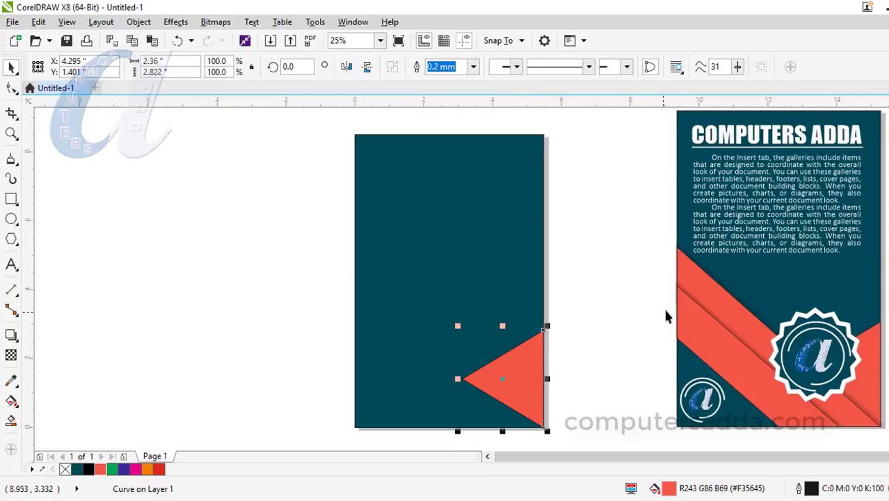
{"action": "key", "text": "Escape"}
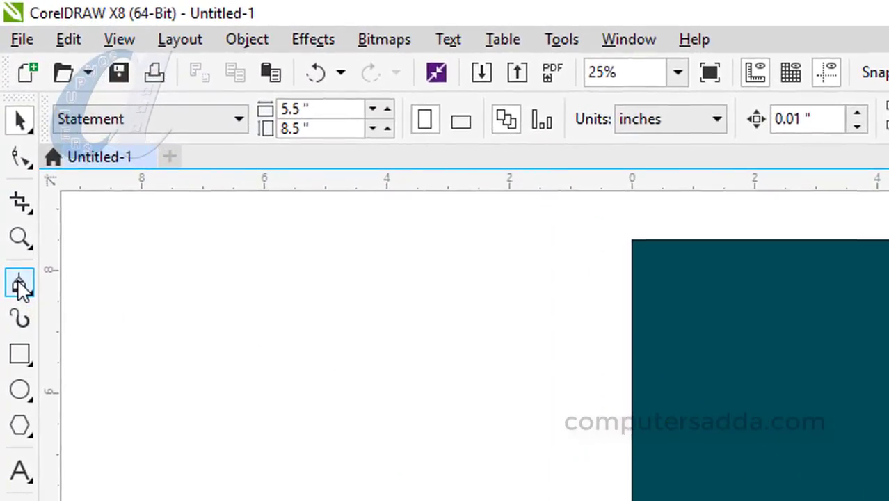
Draw a closed diagonal band from the left edge to the bottom edge and fill it coral.
{"action": "left_click", "coordinate": [18, 169]}
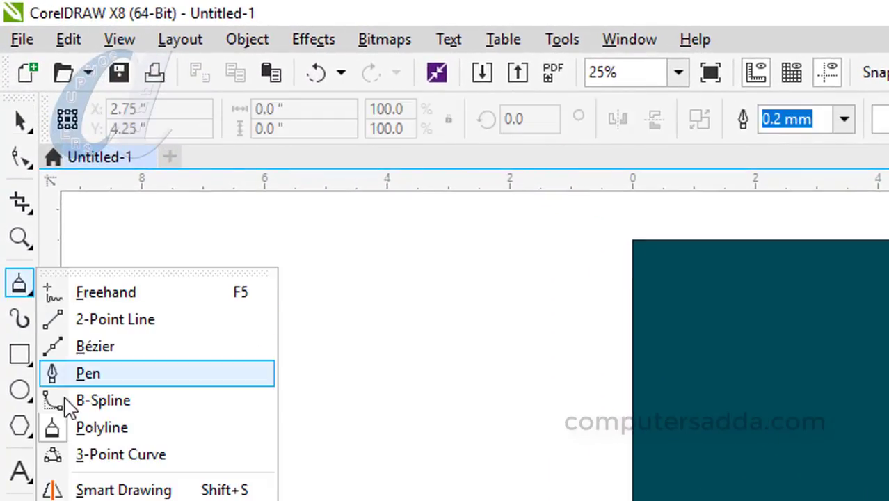
{"action": "left_click", "coordinate": [74, 426]}
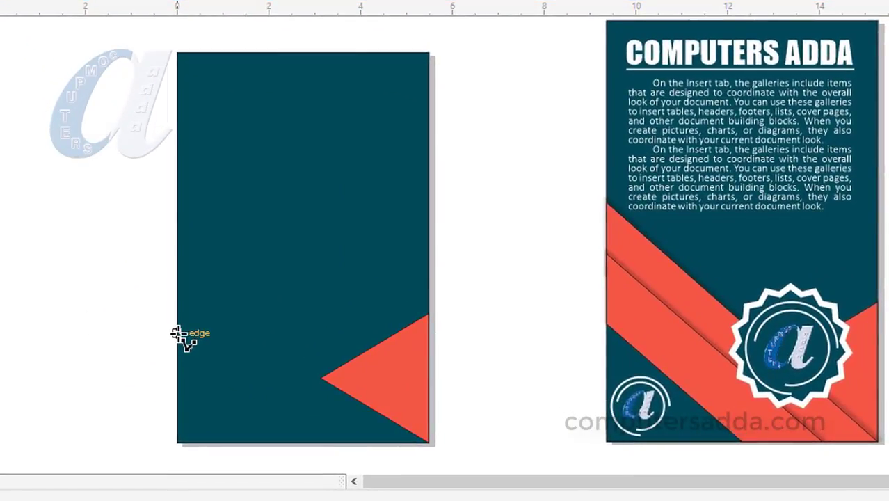
{"action": "left_click", "coordinate": [177, 333]}
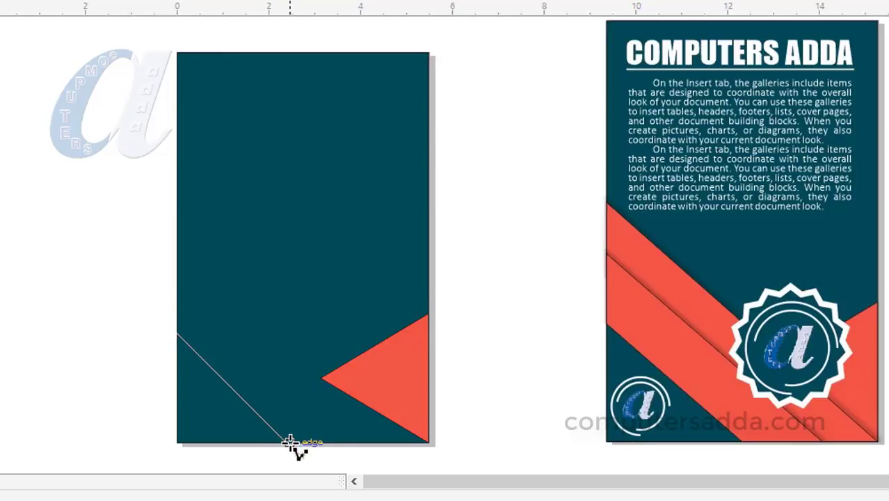
{"action": "scroll", "coordinate": [291, 443], "scroll_direction": "up", "scroll_amount": 3}
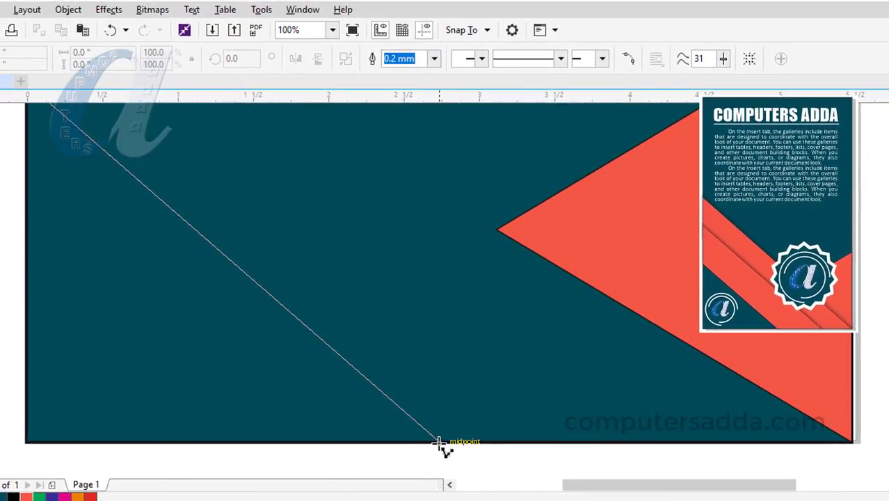
{"action": "left_click", "coordinate": [438, 442]}
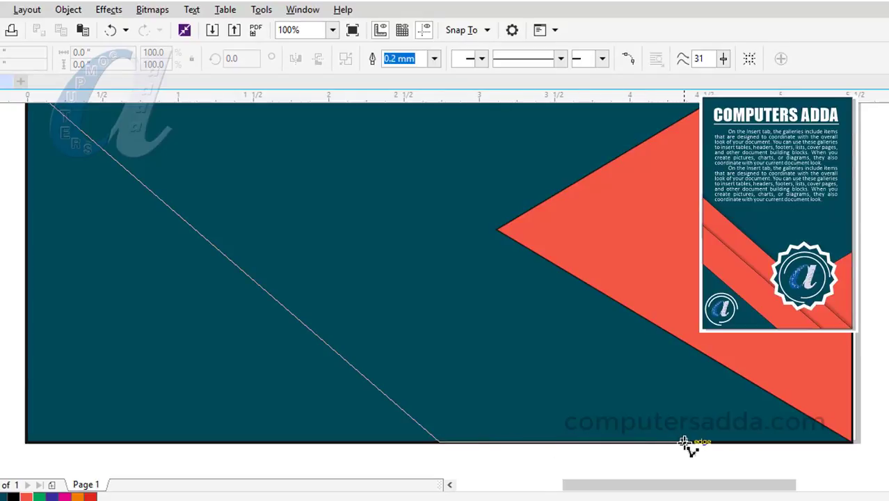
{"action": "left_click", "coordinate": [680, 441]}
{"action": "scroll", "coordinate": [680, 441], "scroll_direction": "down", "scroll_amount": 2}
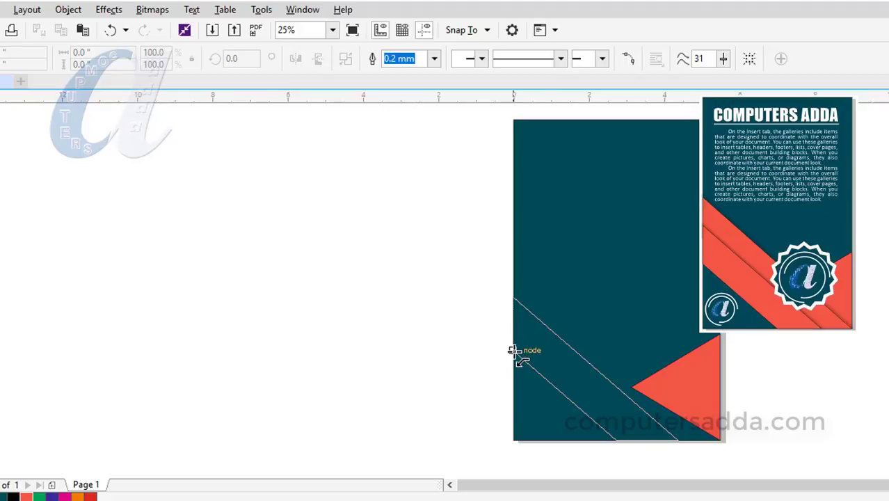
{"action": "left_click", "coordinate": [513, 351]}
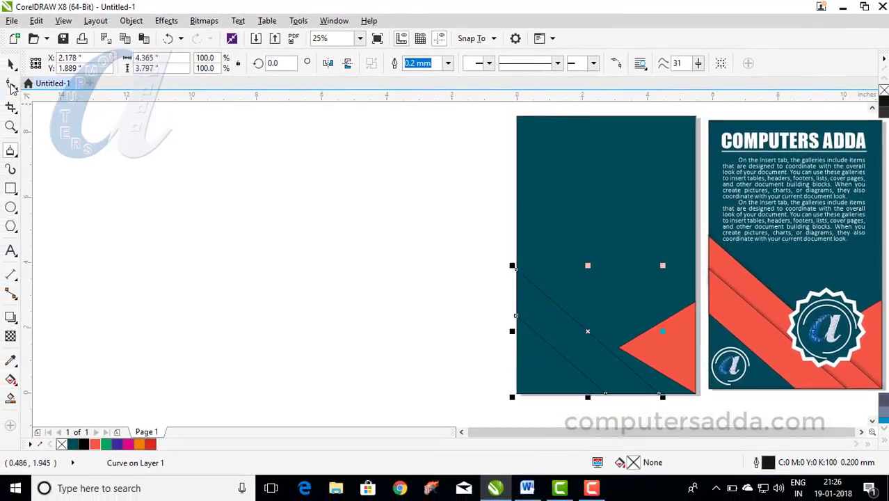
{"action": "left_click", "coordinate": [10, 69]}
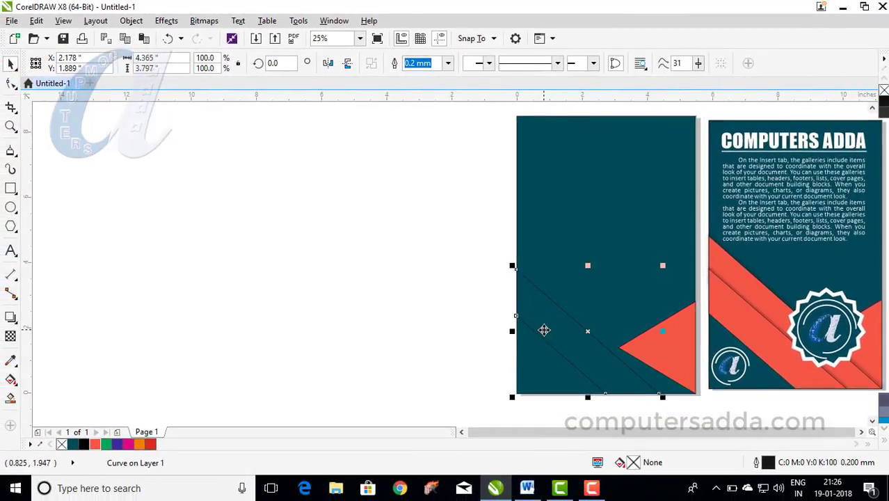
{"action": "left_click", "coordinate": [96, 446]}
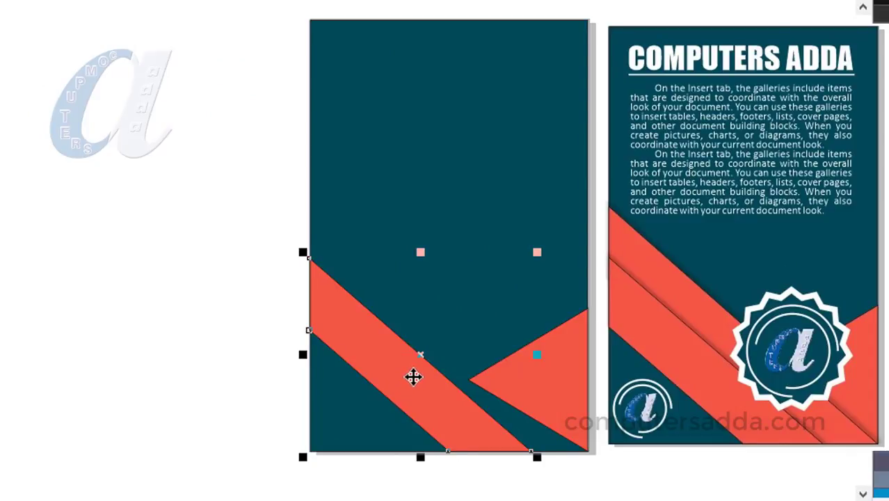
Duplicate the coral band and stretch its nodes to the page's left and bottom edges.
{"action": "left_click_drag", "start_coordinate": [414, 376], "coordinate": [445, 362]}
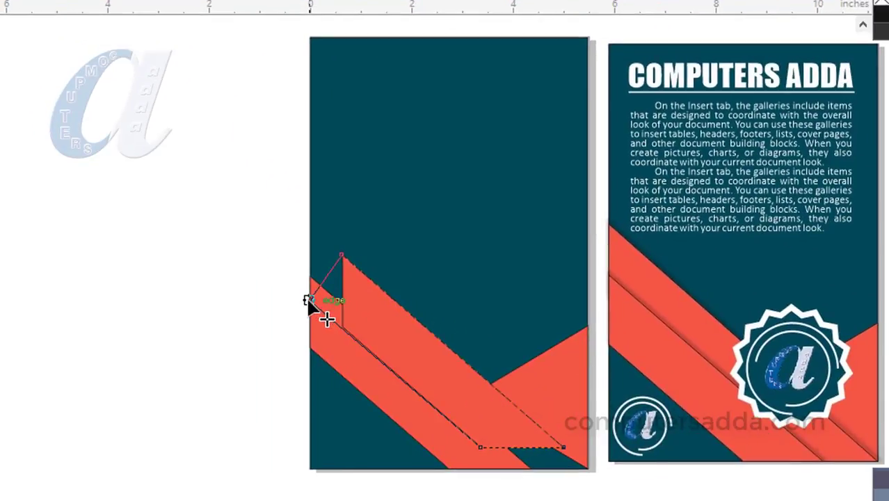
{"action": "left_click_drag", "start_coordinate": [308, 299], "coordinate": [310, 300]}
{"action": "left_click_drag", "start_coordinate": [343, 259], "coordinate": [310, 224]}
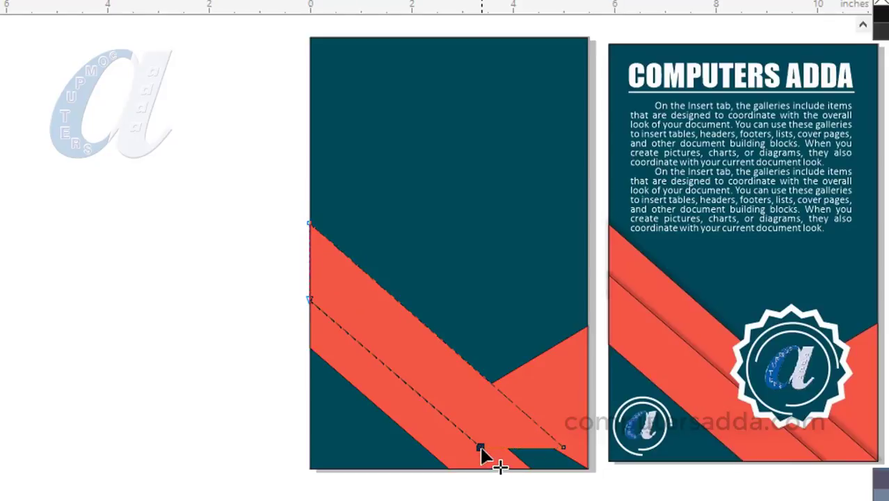
{"action": "mouse_move", "coordinate": [480, 448]}
{"action": "left_mouse_down"}
{"action": "mouse_move", "coordinate": [498, 470]}
{"action": "mouse_move", "coordinate": [590, 476]}
{"action": "left_mouse_up"}
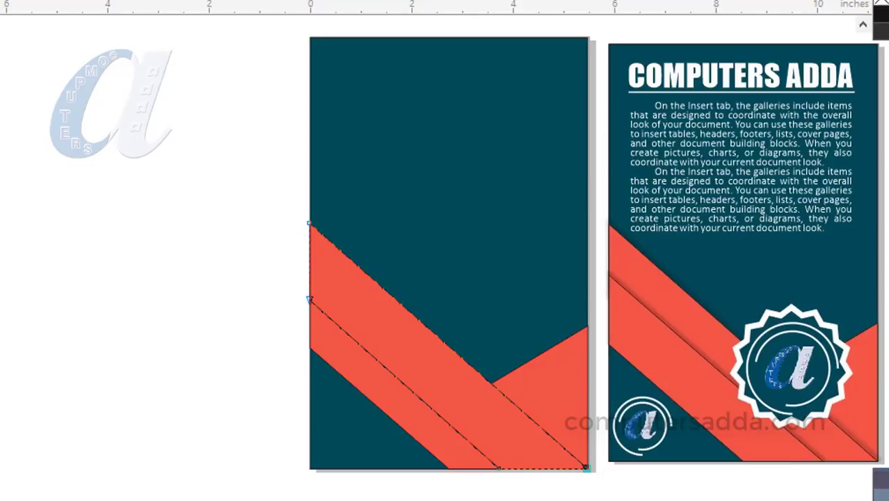
{"action": "left_click", "coordinate": [588, 468]}
{"action": "left_click", "coordinate": [21, 303]}
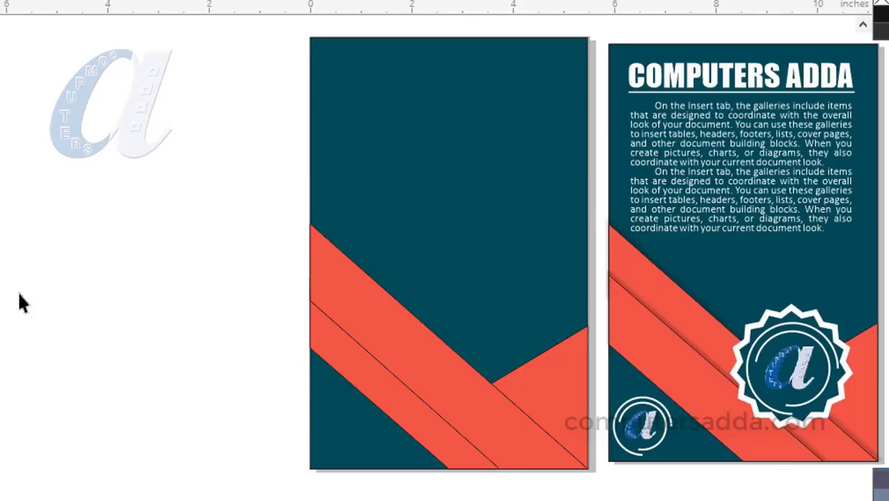
{"action": "left_click", "coordinate": [407, 341]}
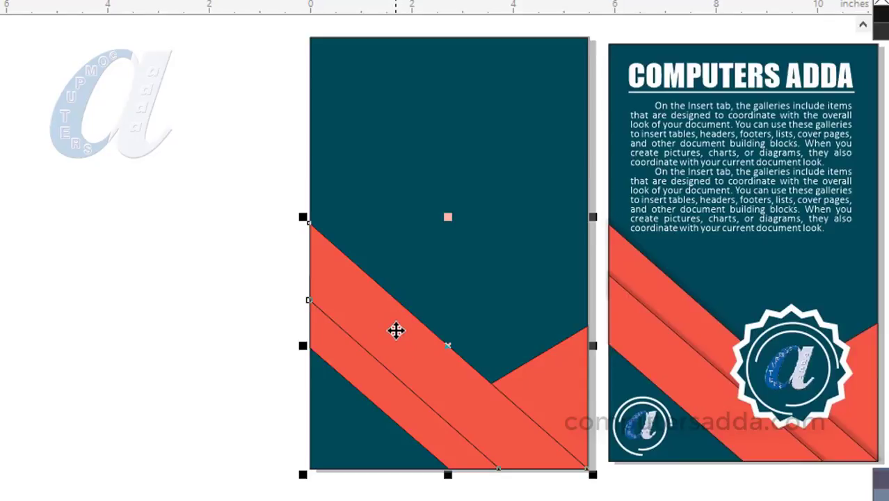
Move the new coral band behind the original band with Order > Behind.
{"action": "right_click", "coordinate": [395, 330]}
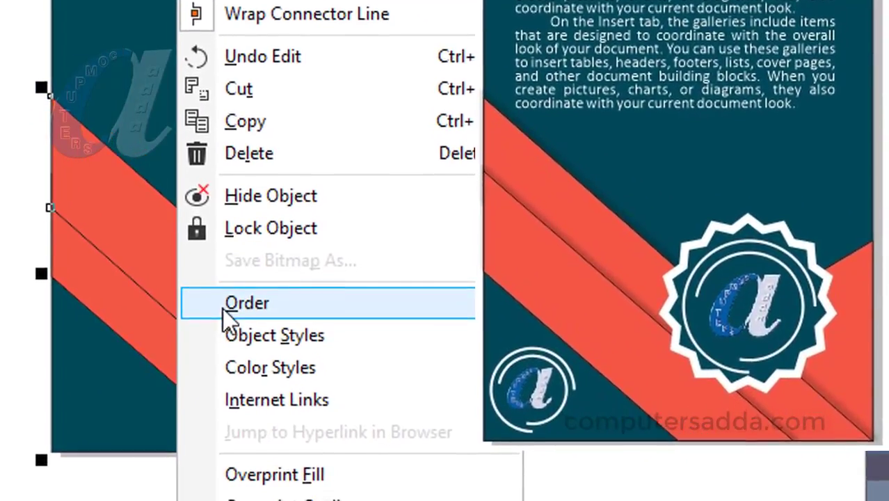
{"action": "mouse_move", "coordinate": [335, 174]}
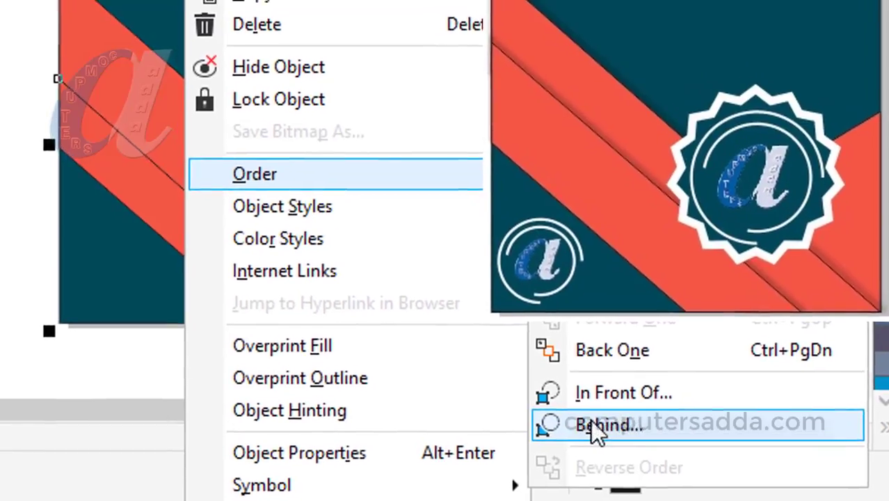
{"action": "left_click", "coordinate": [590, 417]}
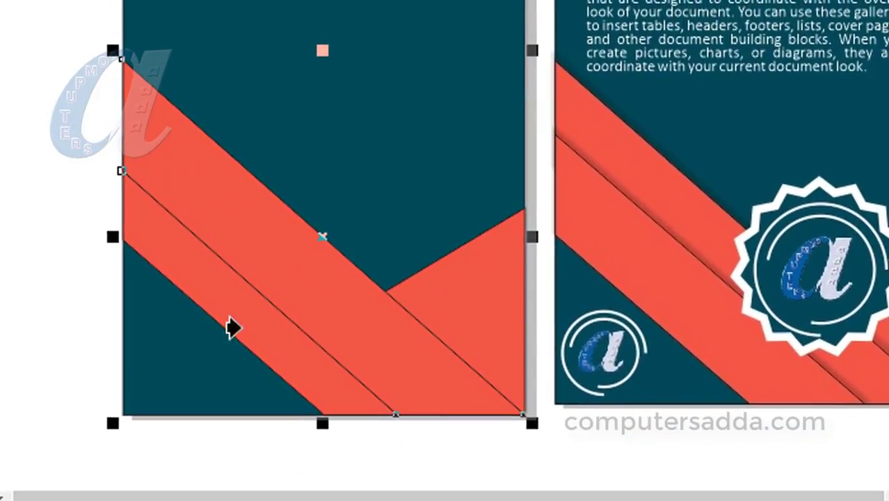
{"action": "left_click", "coordinate": [181, 270]}
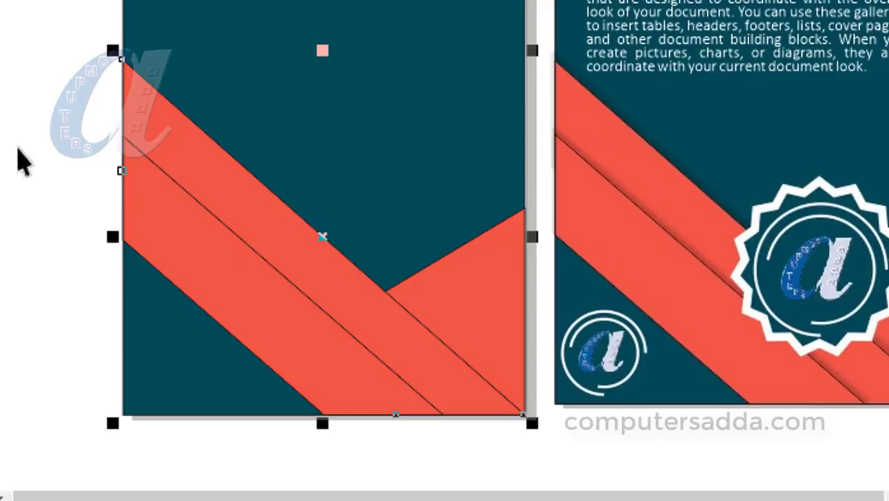
{"action": "scroll", "coordinate": [670, 353], "scroll_direction": "up", "scroll_amount": 1}
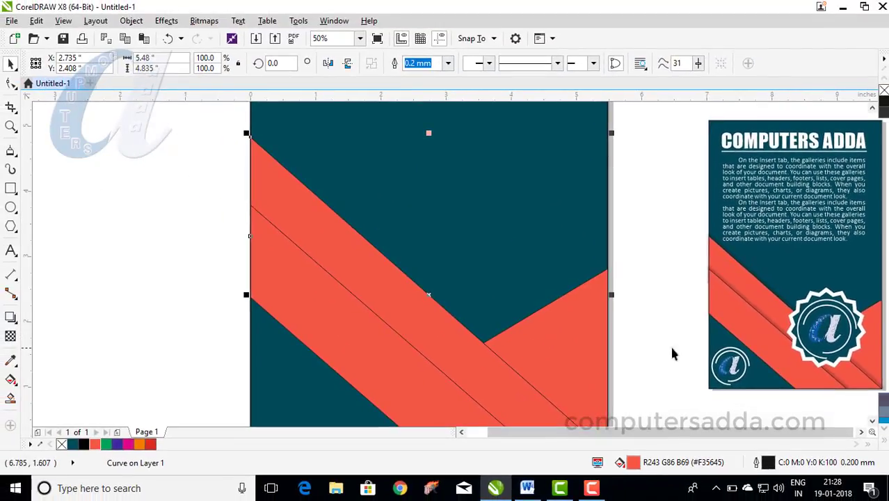
{"action": "scroll", "coordinate": [599, 367], "scroll_direction": "down", "scroll_amount": 1}
{"action": "scroll", "coordinate": [518, 381], "scroll_direction": "up", "scroll_amount": 1}
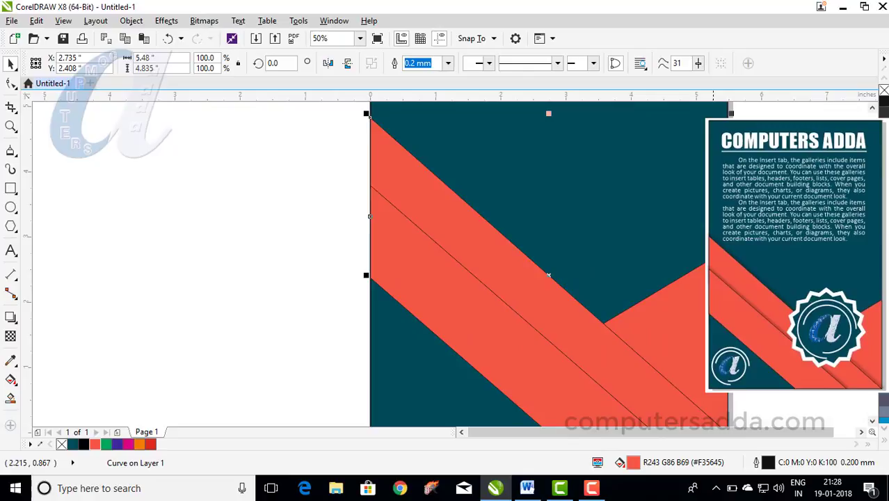
{"action": "key", "text": "Escape"}
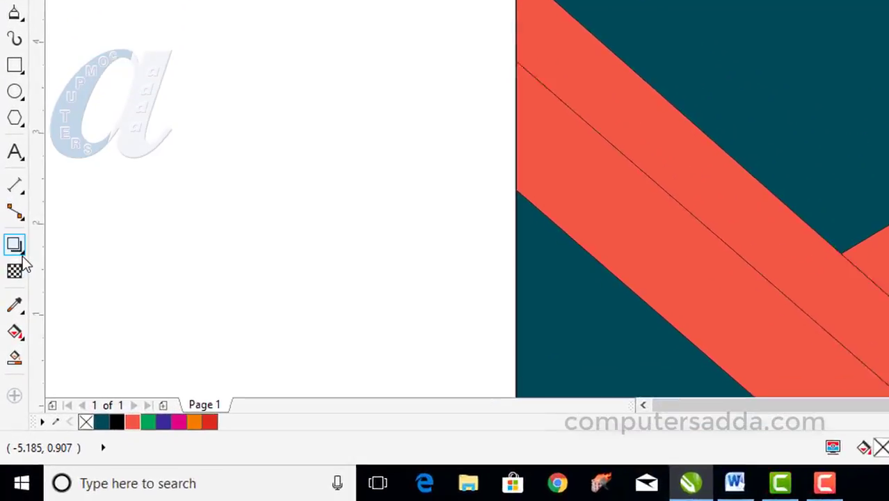
Give the lower coral band a Flat Top Right drop shadow with a short offset.
{"action": "left_click", "coordinate": [16, 323]}
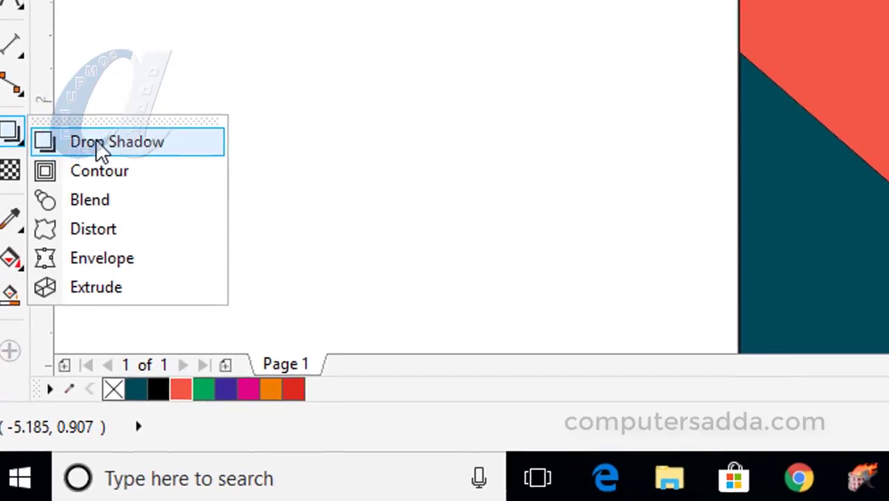
{"action": "left_click", "coordinate": [97, 143]}
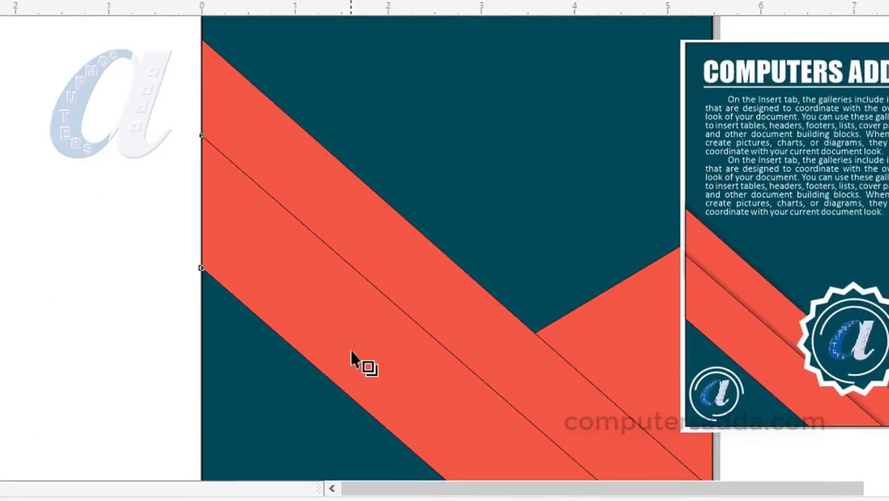
{"action": "left_click", "coordinate": [426, 378]}
{"action": "left_click_drag", "start_coordinate": [458, 263], "coordinate": [461, 261]}
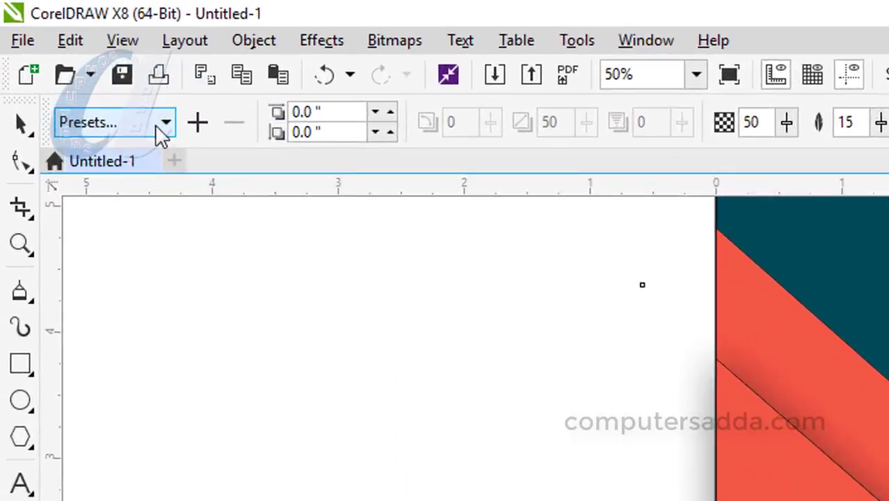
{"action": "left_click", "coordinate": [102, 75]}
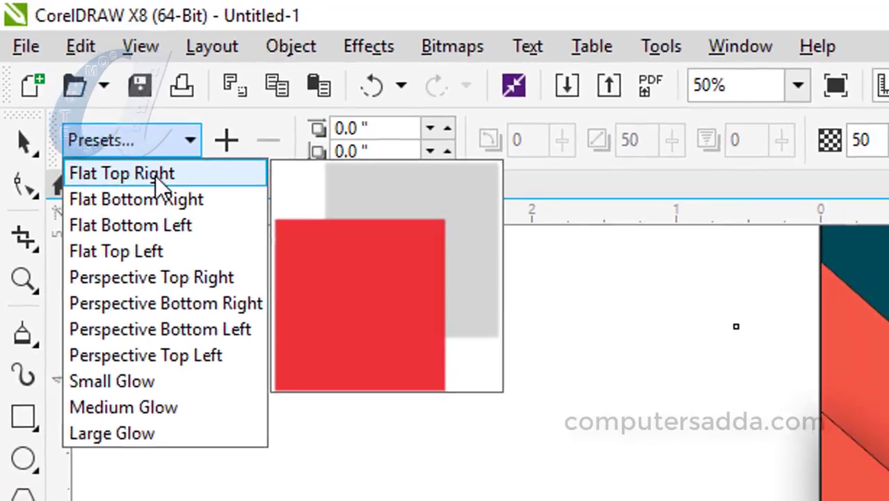
{"action": "left_click", "coordinate": [167, 190]}
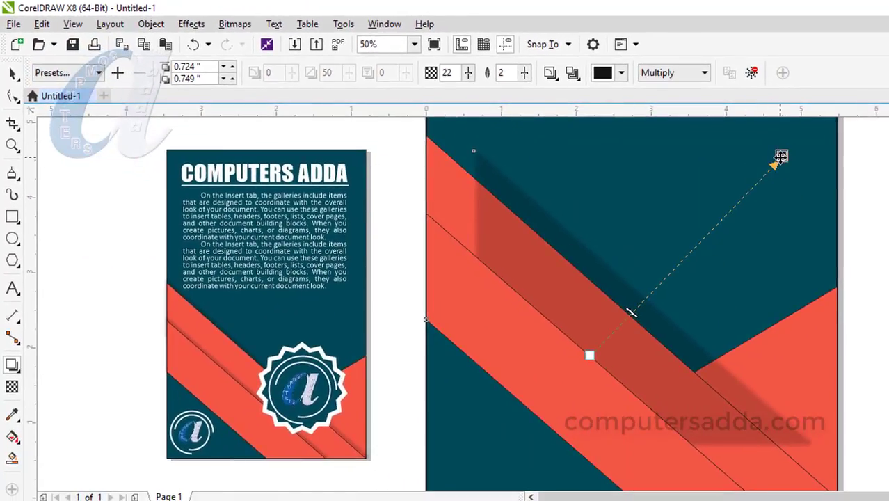
{"action": "left_click_drag", "start_coordinate": [781, 156], "coordinate": [728, 209]}
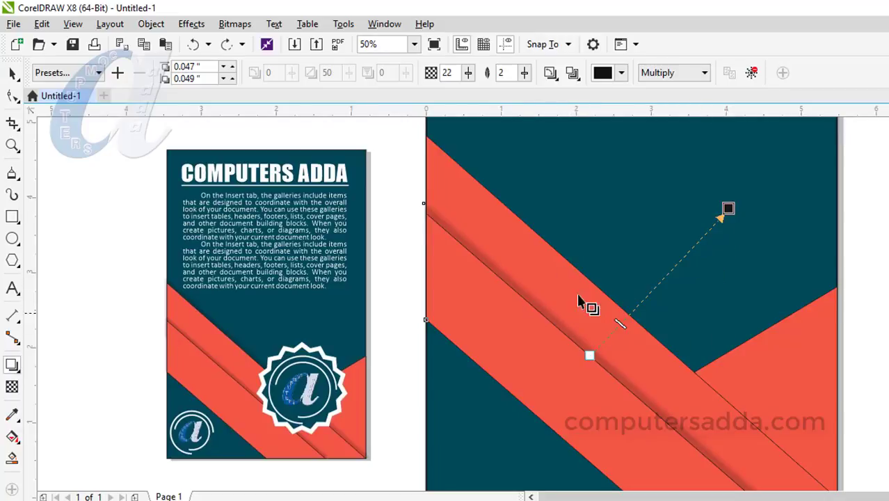
Return to the Drop Shadow tool with the upper coral band selected.
{"action": "left_click", "coordinate": [19, 72]}
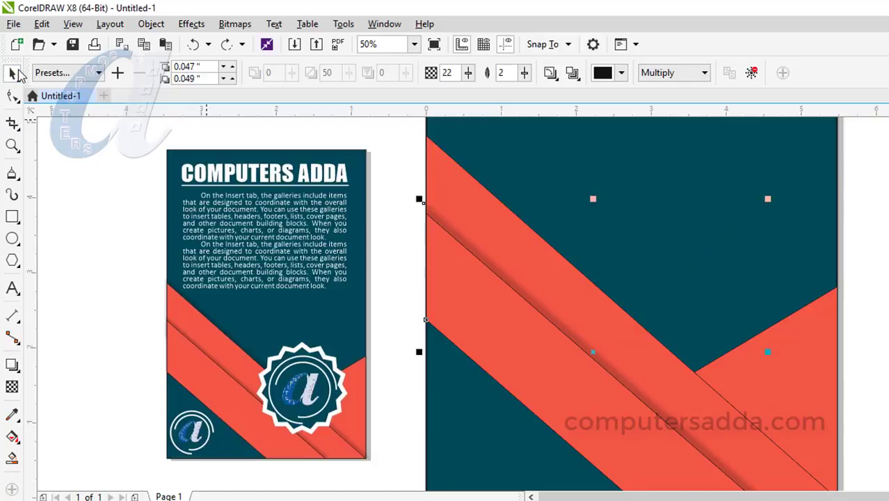
{"action": "left_click", "coordinate": [13, 365]}
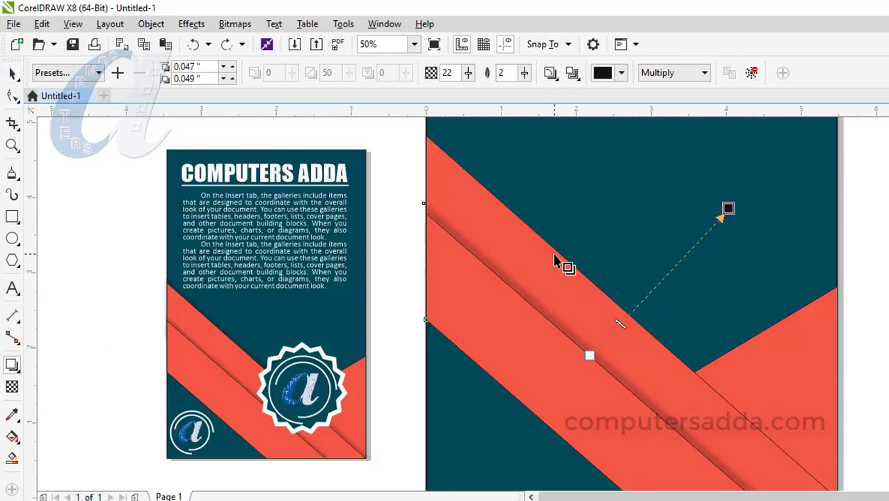
{"action": "left_click", "coordinate": [433, 148]}
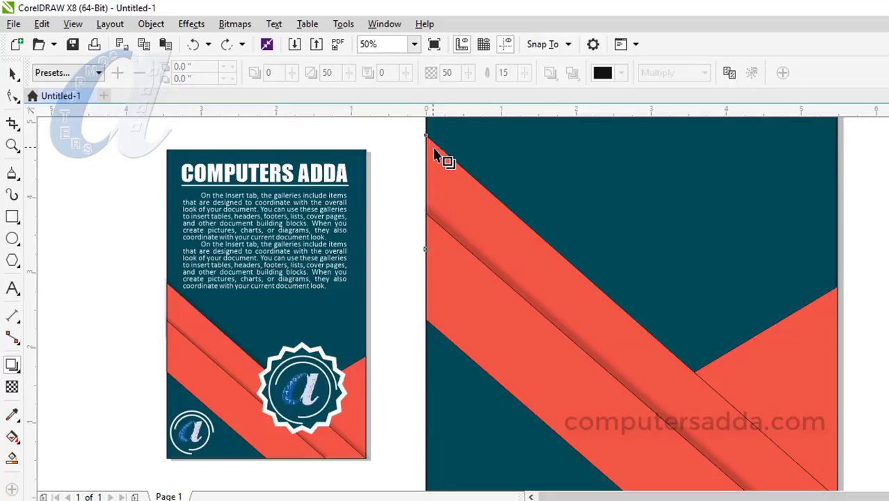
Give the upper band a light, close Flat Top Right drop shadow (opacity 21, feather 2).
{"action": "left_click_drag", "start_coordinate": [659, 352], "coordinate": [675, 277]}
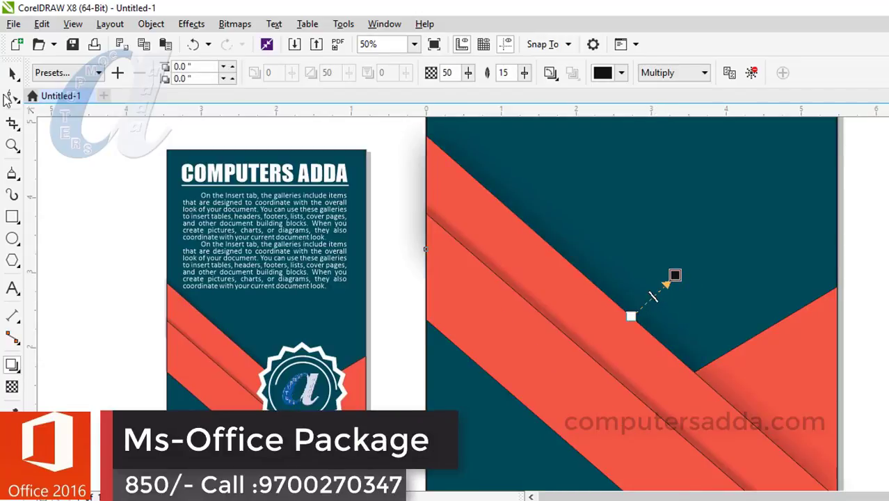
{"action": "left_click", "coordinate": [81, 73]}
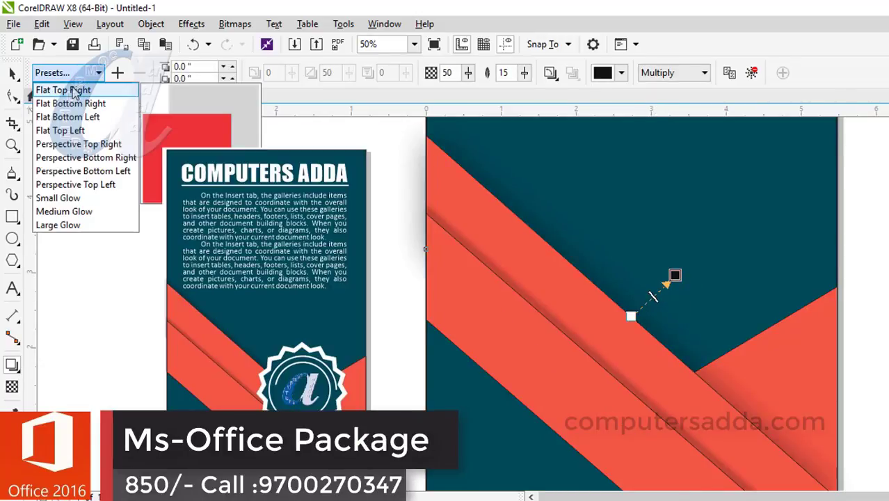
{"action": "left_click", "coordinate": [74, 91]}
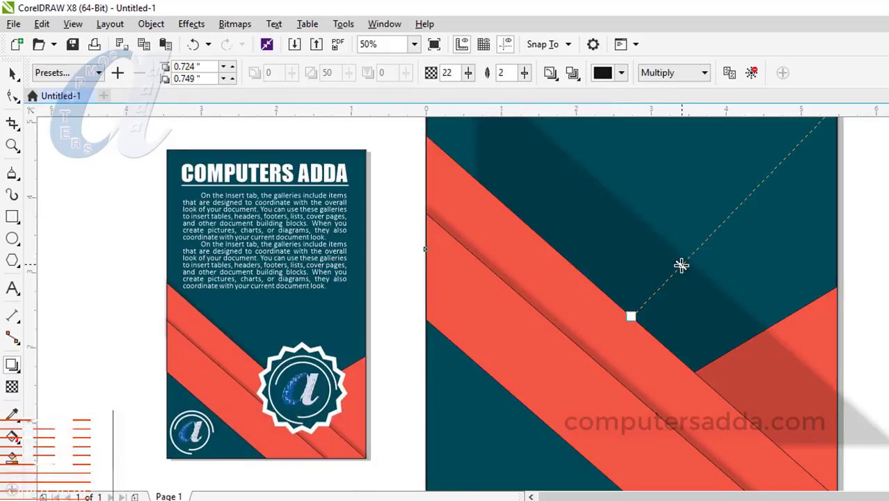
{"action": "left_click_drag", "start_coordinate": [681, 265], "coordinate": [662, 288]}
{"action": "scroll", "coordinate": [657, 292], "scroll_direction": "down", "scroll_amount": 2}
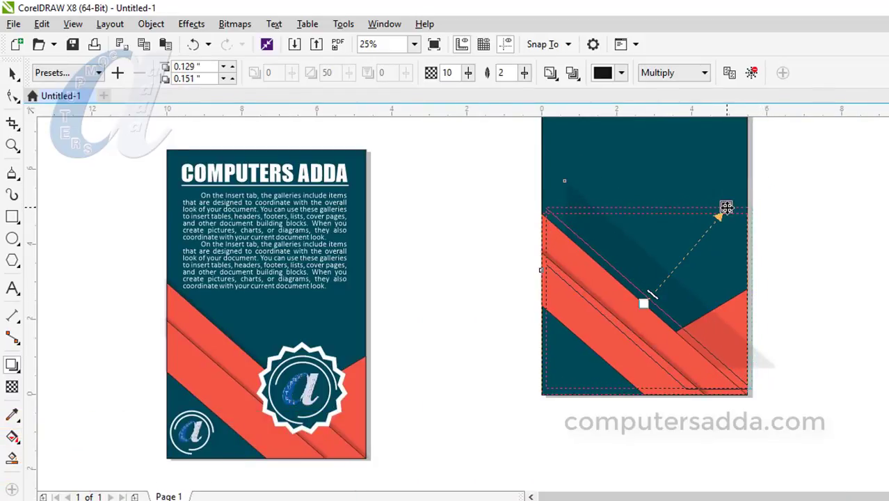
{"action": "left_click_drag", "start_coordinate": [759, 184], "coordinate": [716, 207]}
{"action": "scroll", "coordinate": [685, 295], "scroll_direction": "up", "scroll_amount": 2}
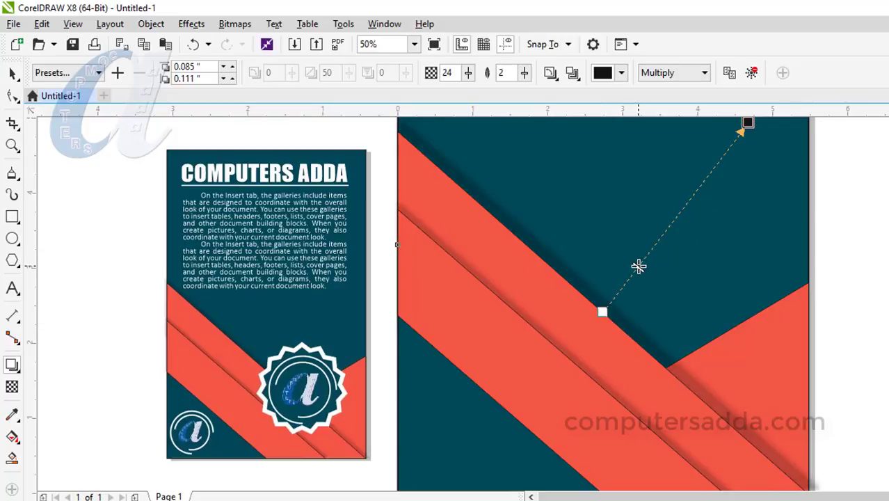
{"action": "scroll", "coordinate": [639, 265], "scroll_direction": "down", "scroll_amount": 2}
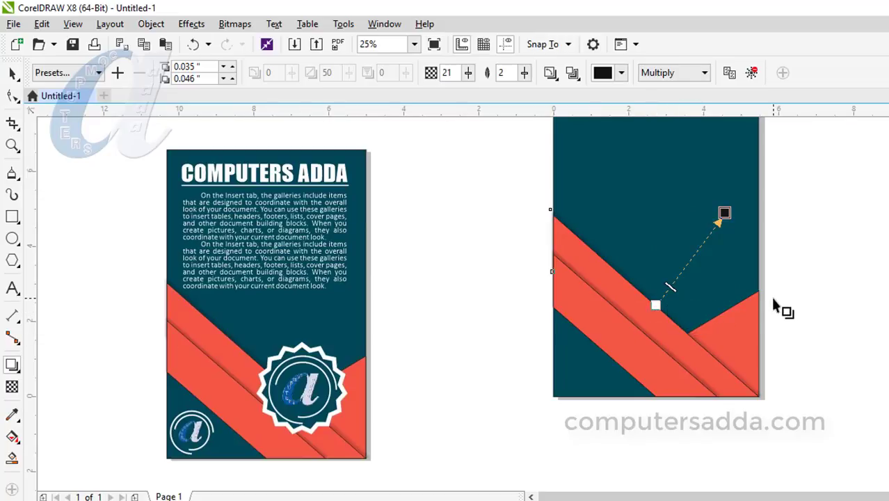
{"action": "left_click", "coordinate": [845, 298]}
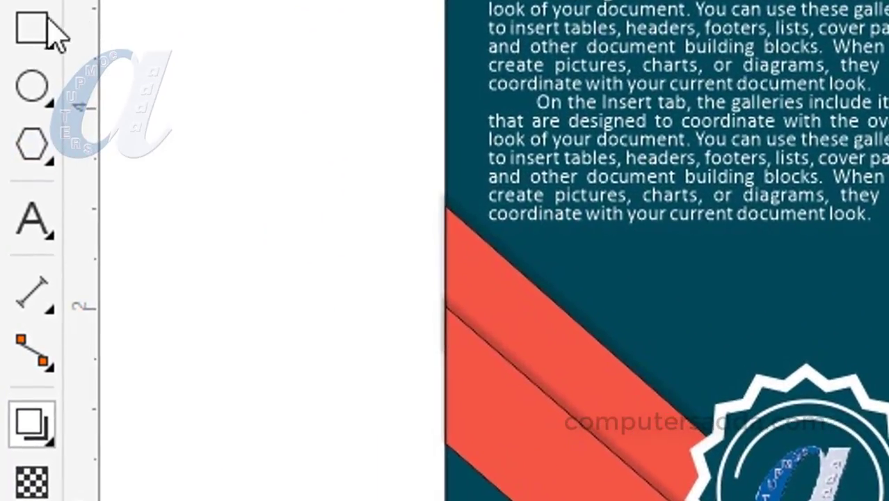
Draw a star over the lower-right coral bands and raise it to 15 points.
{"action": "left_click", "coordinate": [50, 164]}
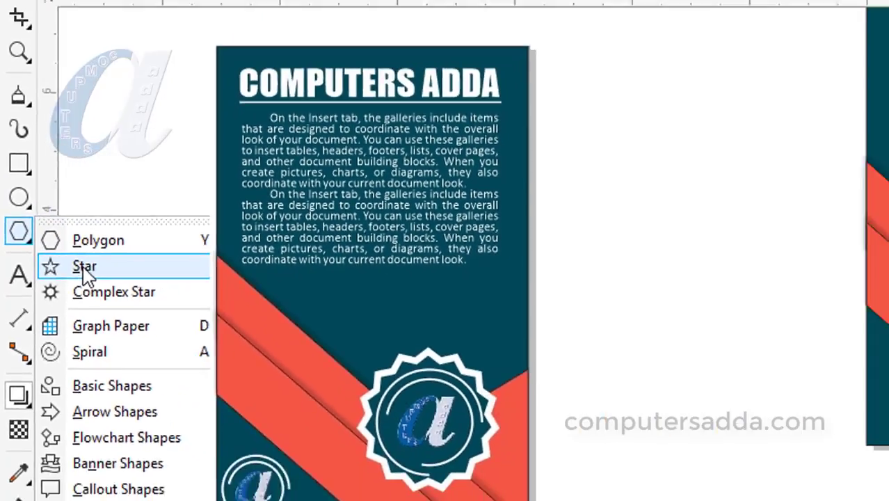
{"action": "left_click", "coordinate": [158, 212]}
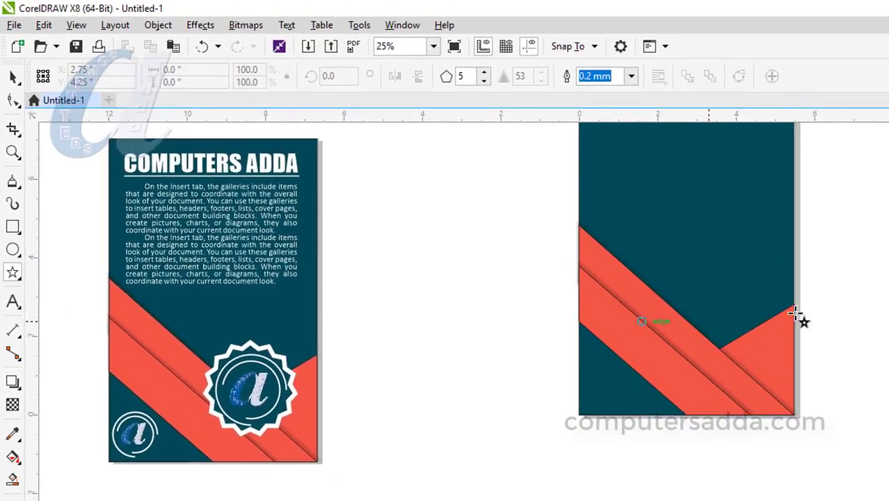
{"action": "mouse_move", "coordinate": [681, 294]}
{"action": "left_mouse_down"}
{"action": "mouse_move", "coordinate": [763, 407]}
{"action": "mouse_move", "coordinate": [771, 400]}
{"action": "left_mouse_up"}
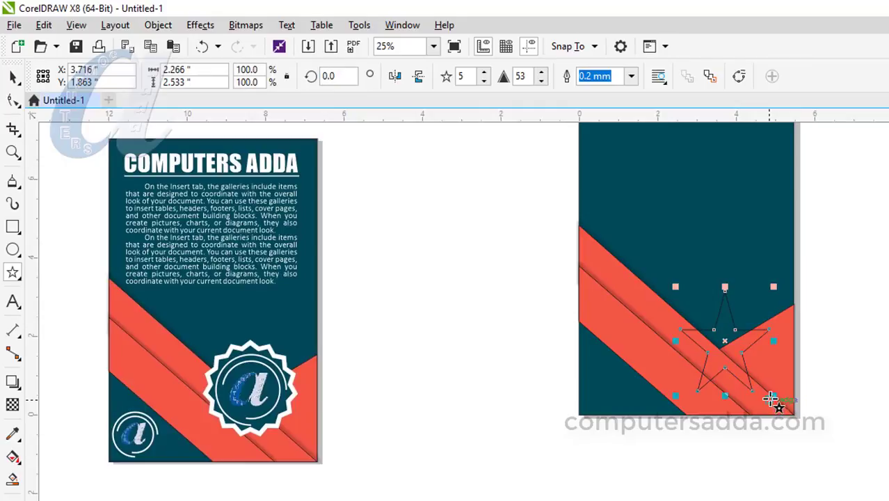
{"action": "scroll", "coordinate": [774, 353], "scroll_direction": "up", "scroll_amount": 1}
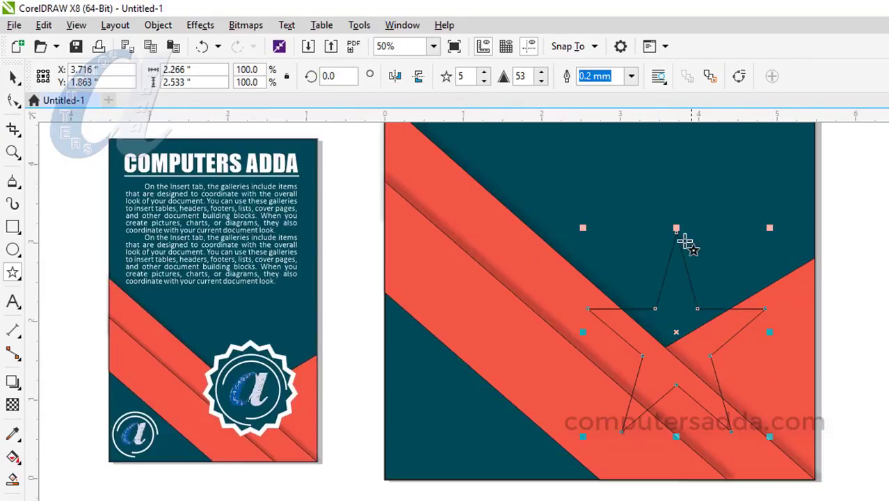
{"action": "left_click", "coordinate": [486, 73]}
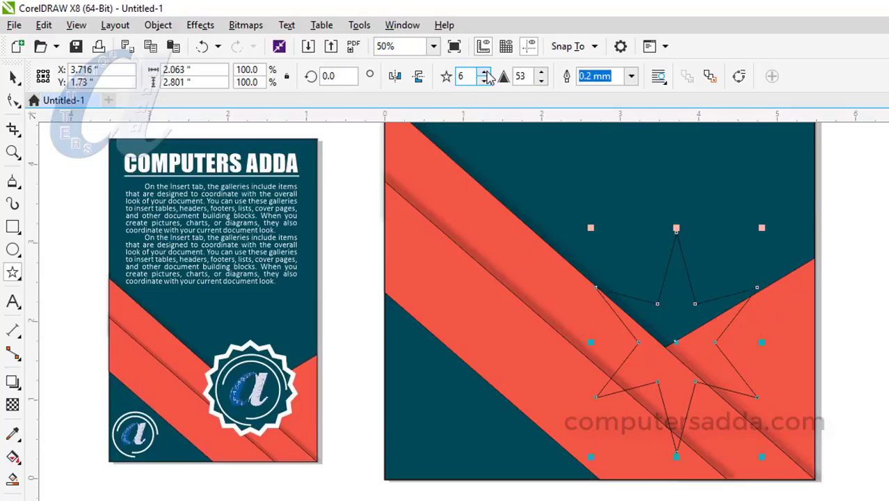
{"action": "left_click", "coordinate": [485, 73]}
{"action": "left_click", "coordinate": [486, 72]}
{"action": "left_click", "coordinate": [485, 72]}
{"action": "left_click", "coordinate": [486, 72]}
{"action": "left_click", "coordinate": [485, 73]}
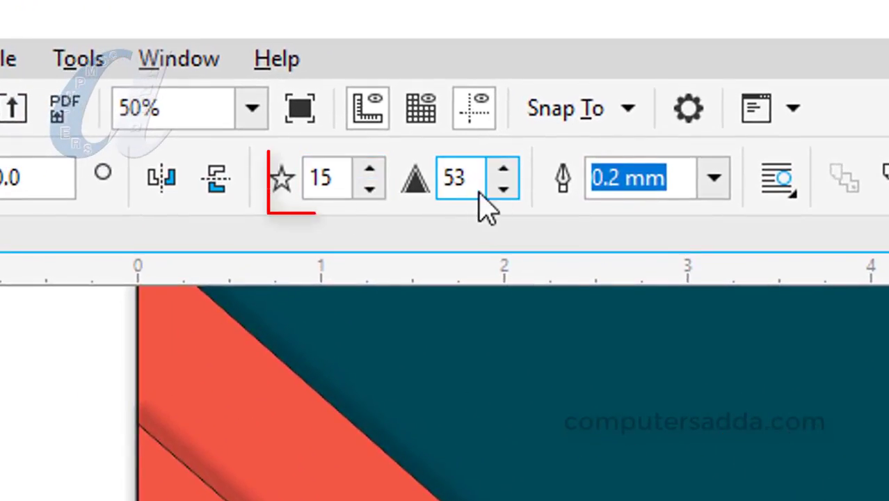
Lower the star's sharpness to 10 for blunter points.
{"action": "left_click", "coordinate": [503, 190]}
{"action": "left_click", "coordinate": [503, 190]}
{"action": "left_click", "coordinate": [503, 189]}
{"action": "left_click", "coordinate": [503, 189]}
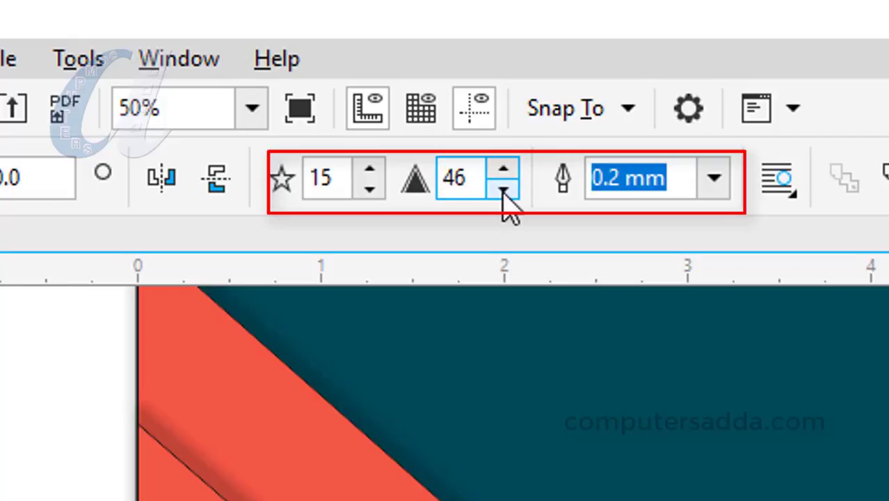
{"action": "left_click", "coordinate": [503, 189]}
{"action": "left_click", "coordinate": [503, 189]}
{"action": "left_click", "coordinate": [503, 189]}
{"action": "left_click", "coordinate": [503, 190]}
{"action": "left_click", "coordinate": [503, 174]}
{"action": "left_click", "coordinate": [502, 174]}
{"action": "left_click", "coordinate": [495, 84]}
{"action": "left_click", "coordinate": [495, 83]}
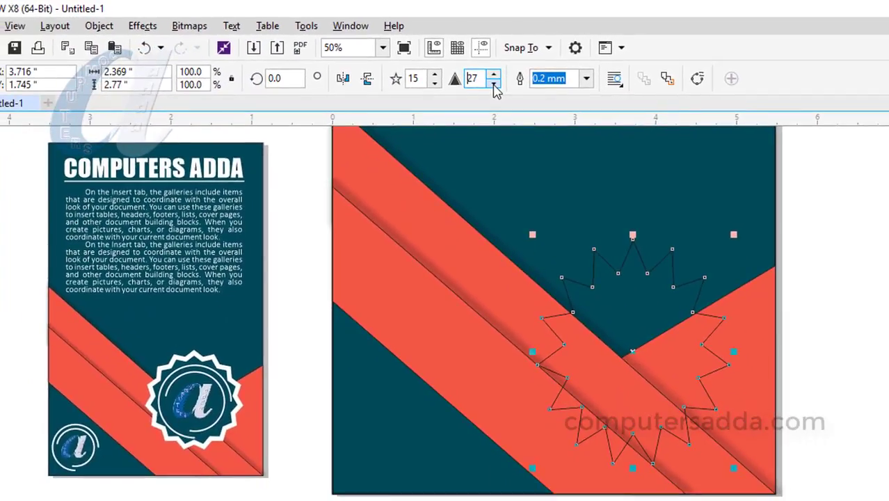
{"action": "left_click", "coordinate": [495, 84]}
{"action": "left_click", "coordinate": [494, 83]}
{"action": "left_click", "coordinate": [494, 83]}
{"action": "left_click", "coordinate": [495, 84]}
{"action": "left_click", "coordinate": [494, 84]}
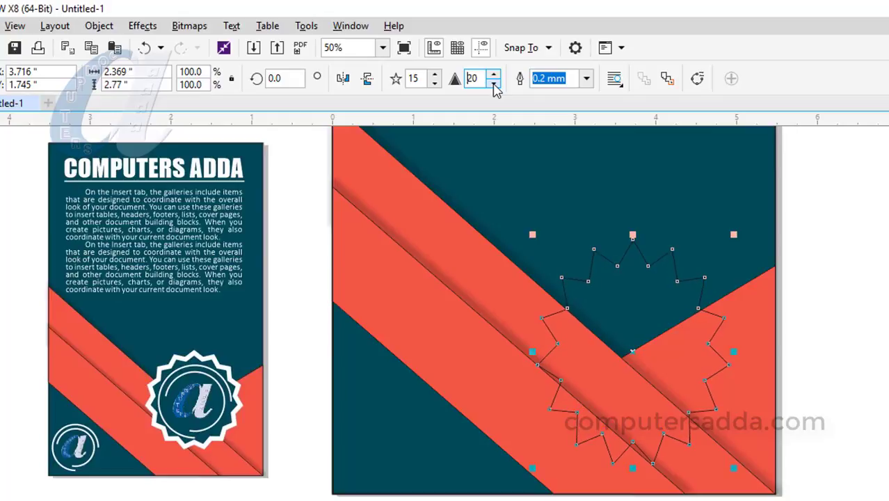
{"action": "left_click", "coordinate": [495, 84]}
{"action": "left_click", "coordinate": [495, 83]}
{"action": "left_click", "coordinate": [495, 84]}
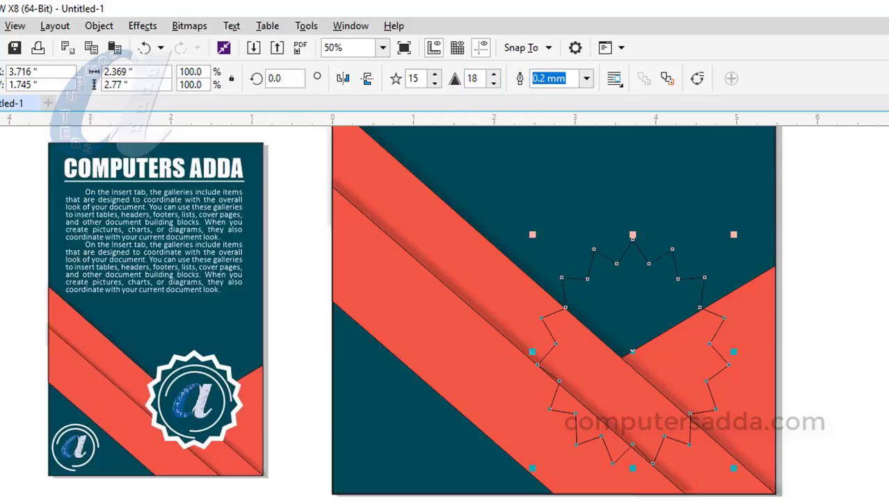
Drag the star's inner nodes slightly outward with the Shape tool.
{"action": "left_click", "coordinate": [3, 154]}
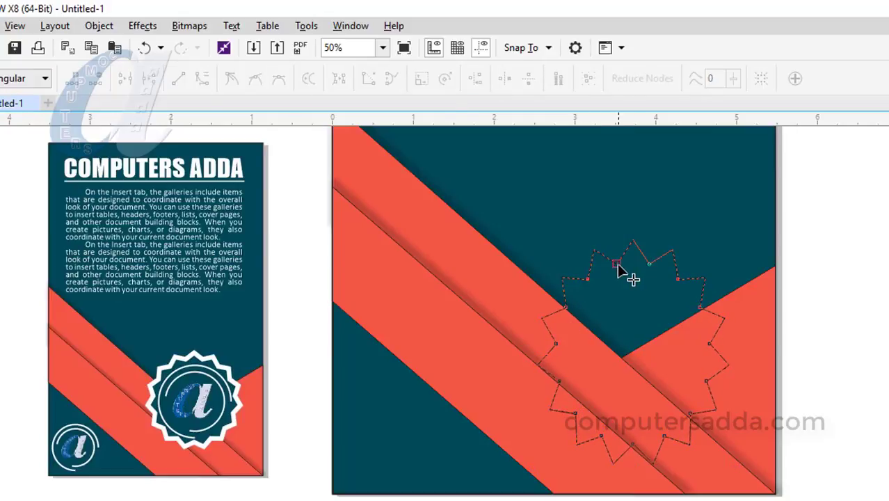
{"action": "left_click_drag", "start_coordinate": [618, 267], "coordinate": [616, 257]}
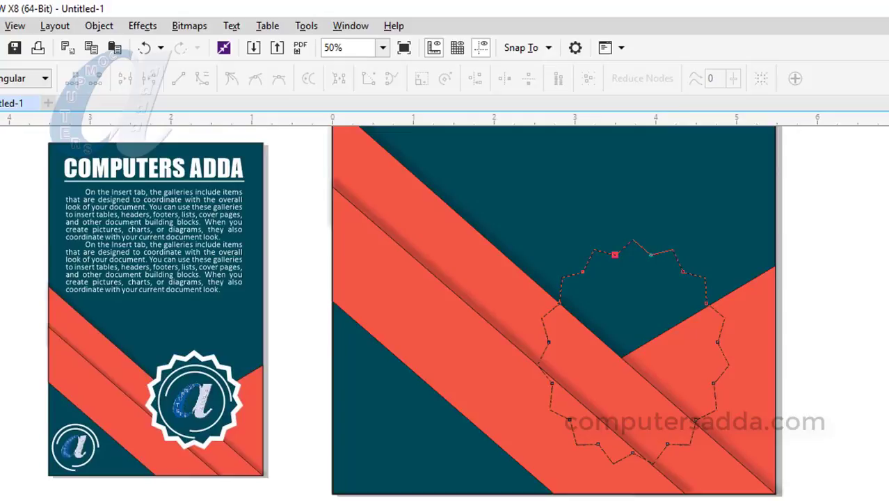
{"action": "key", "text": "space"}
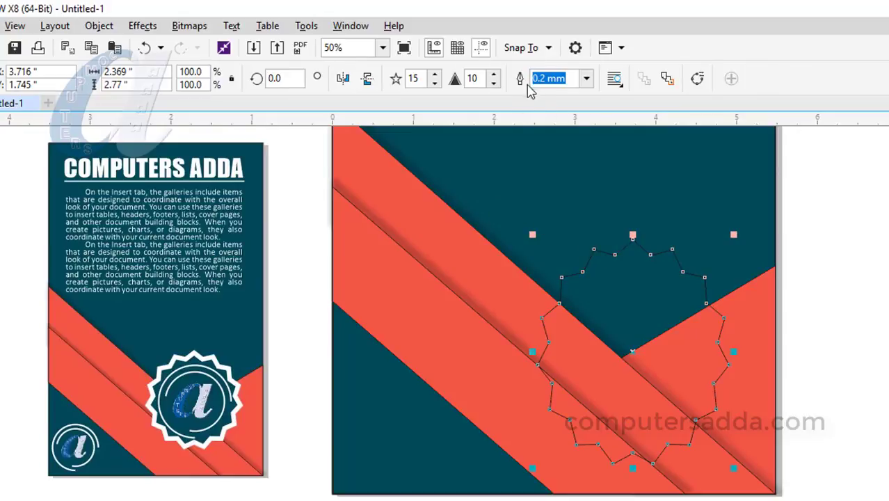
Try 1.5 mm and 2.0 mm outline widths on the star, settling on 3.0 mm.
{"action": "left_click", "coordinate": [587, 78]}
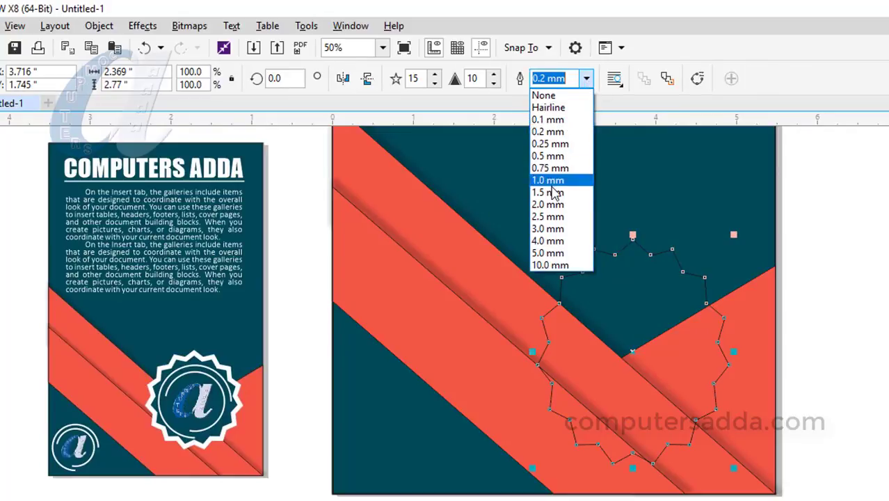
{"action": "left_click", "coordinate": [552, 198]}
{"action": "left_click", "coordinate": [587, 78]}
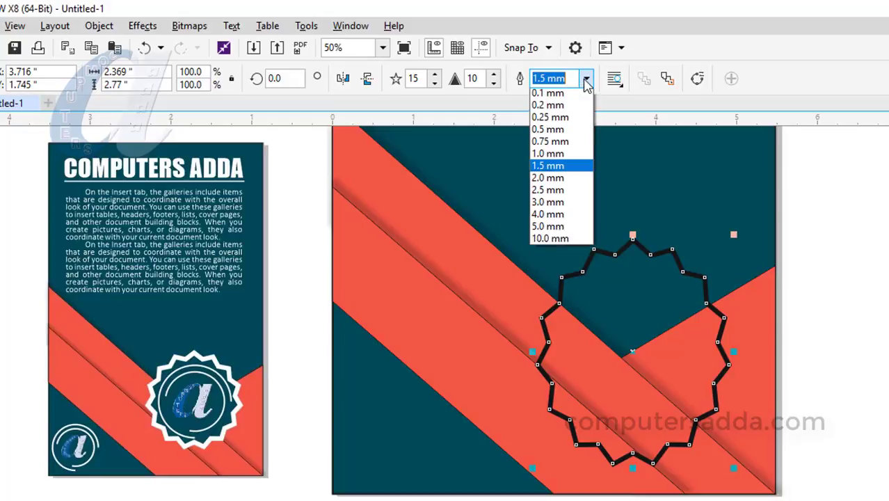
{"action": "left_click", "coordinate": [550, 204]}
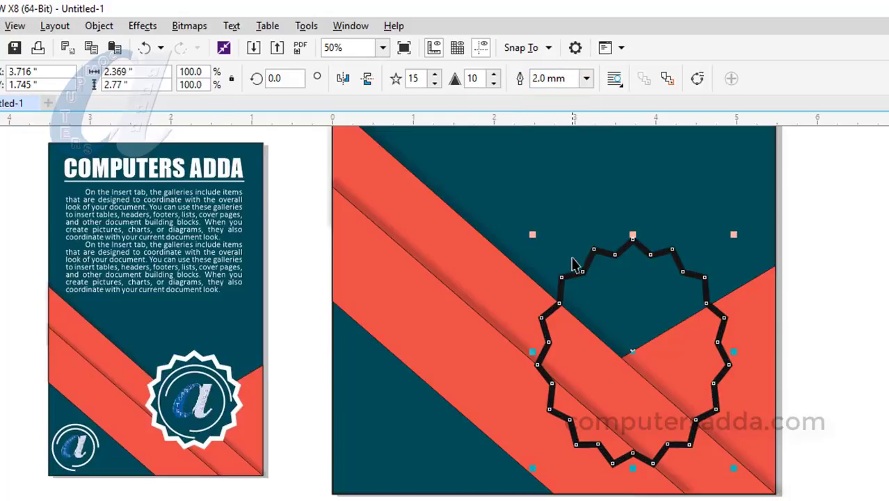
{"action": "scroll", "coordinate": [571, 257], "scroll_direction": "down", "scroll_amount": 4}
{"action": "scroll", "coordinate": [560, 247], "scroll_direction": "up", "scroll_amount": 2}
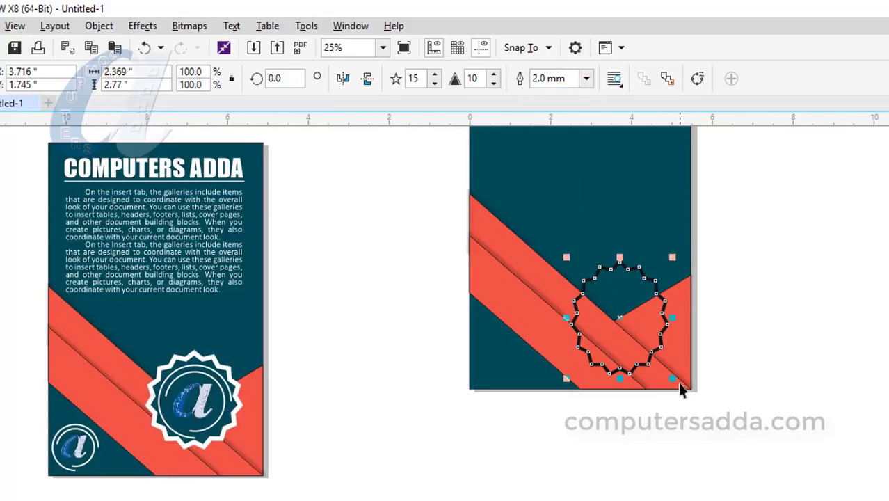
{"action": "scroll", "coordinate": [661, 383], "scroll_direction": "up", "scroll_amount": 2}
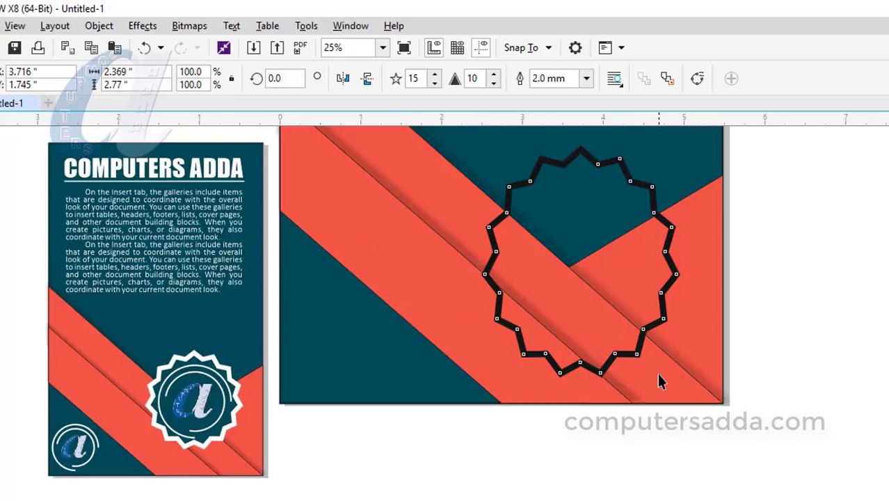
{"action": "left_click", "coordinate": [586, 78]}
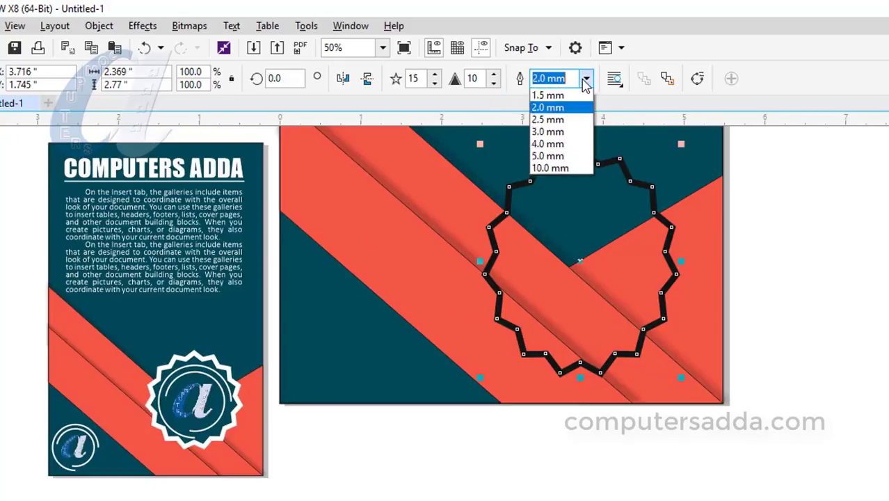
{"action": "left_click", "coordinate": [548, 228]}
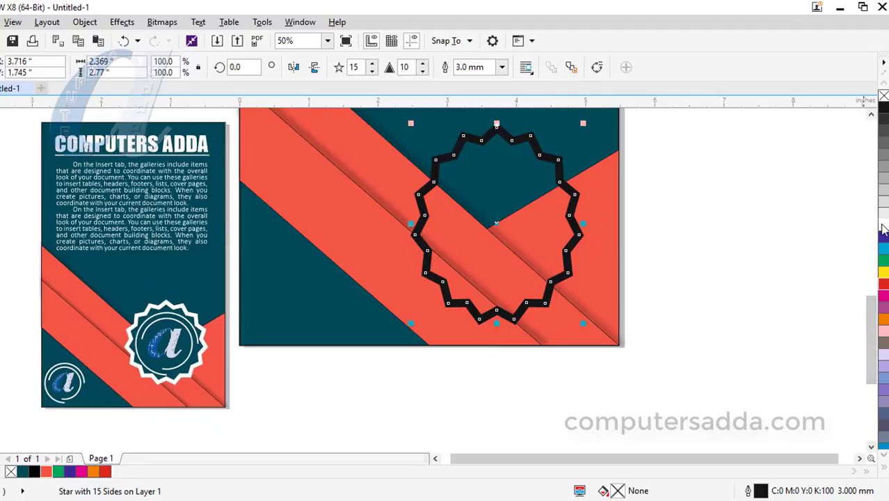
Give the star a white outline and squash it slightly in height.
{"action": "right_click", "coordinate": [884, 232]}
{"action": "scroll", "coordinate": [612, 230], "scroll_direction": "down", "scroll_amount": 1}
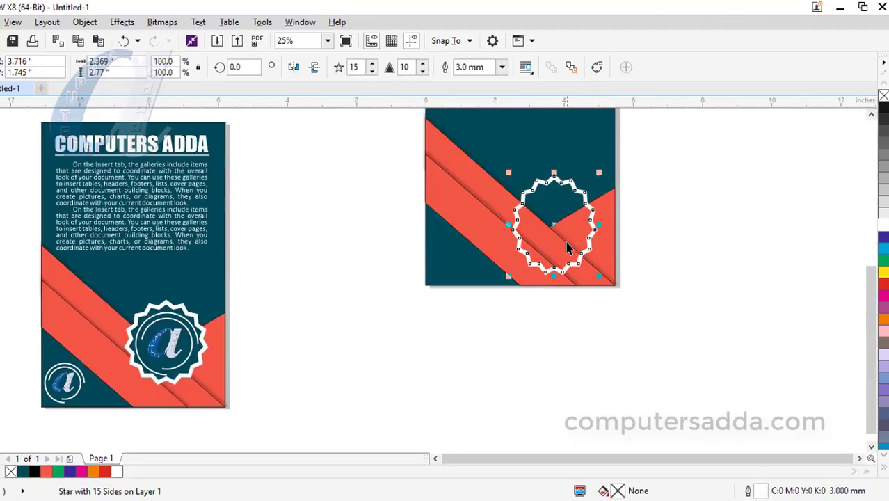
{"action": "scroll", "coordinate": [567, 247], "scroll_direction": "up", "scroll_amount": 1}
{"action": "scroll", "coordinate": [565, 245], "scroll_direction": "down", "scroll_amount": 1}
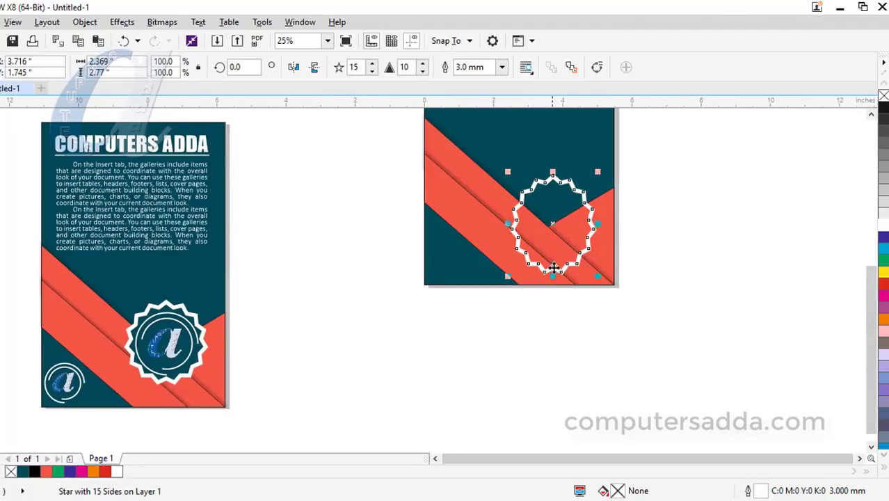
{"action": "left_click_drag", "start_coordinate": [553, 274], "coordinate": [554, 263]}
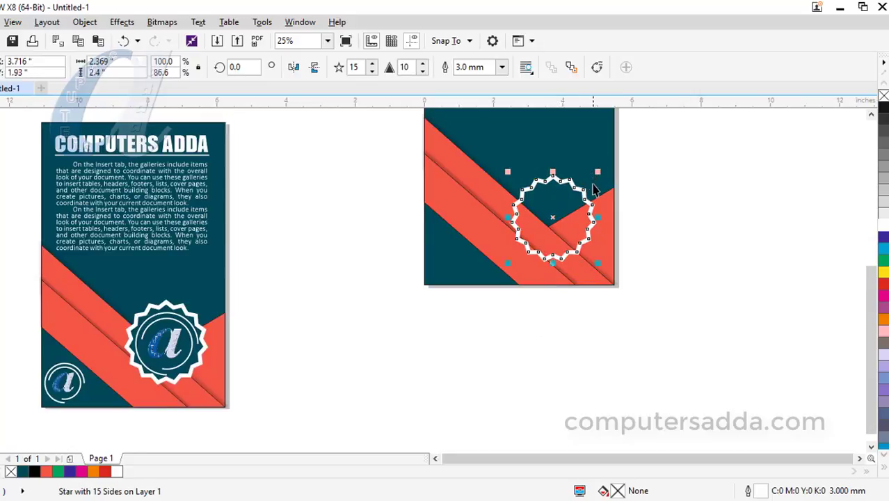
{"action": "scroll", "coordinate": [594, 190], "scroll_direction": "up", "scroll_amount": 1}
Fill the star with dark teal (#014958) to finish the badge.
{"action": "left_click", "coordinate": [717, 191]}
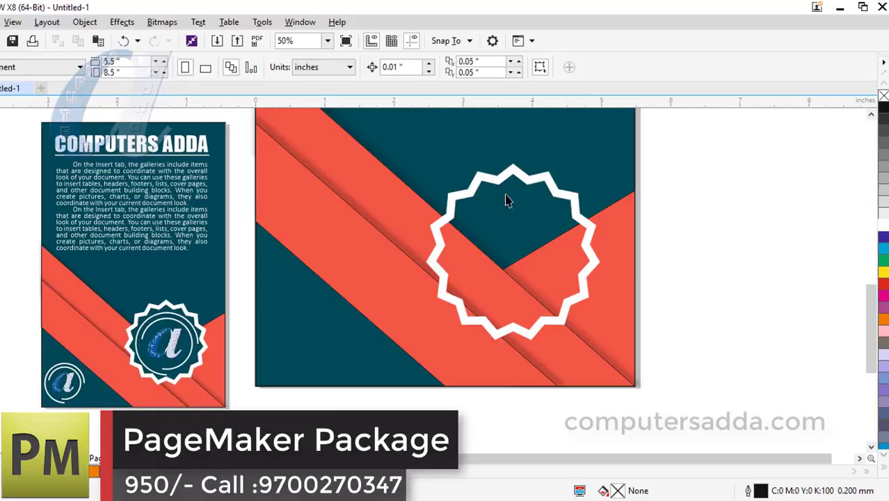
{"action": "left_click", "coordinate": [471, 194]}
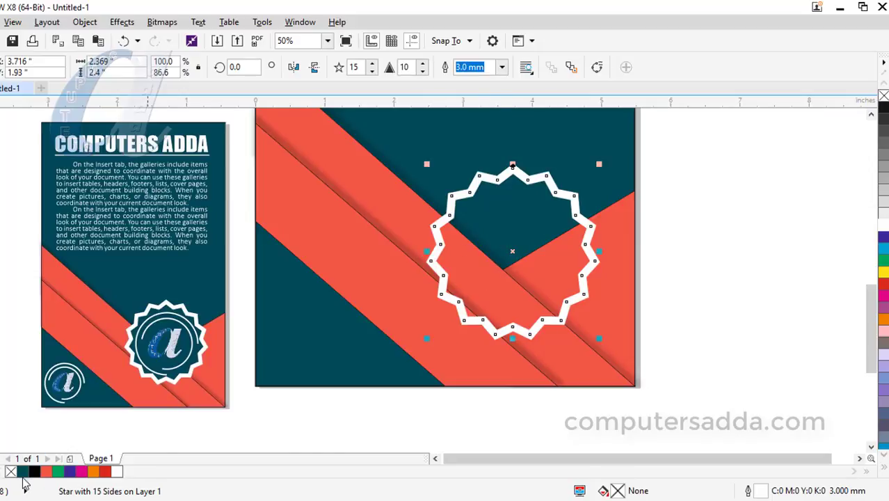
{"action": "left_click", "coordinate": [23, 473]}
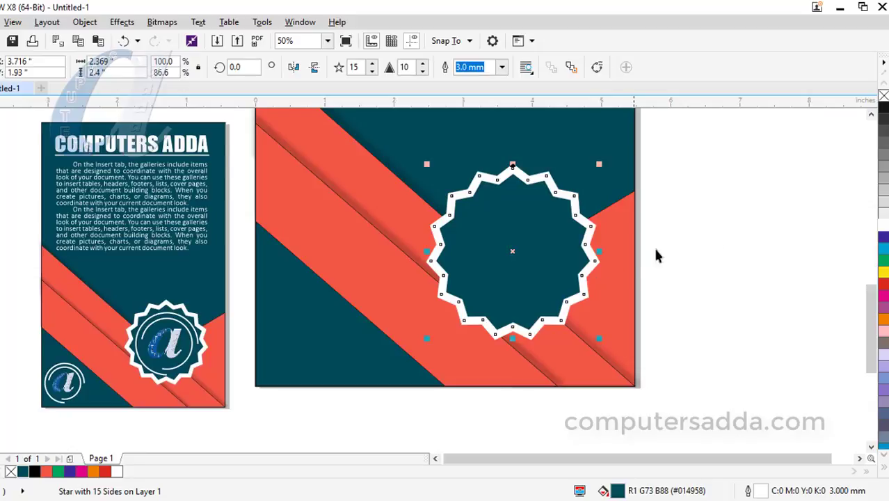
{"action": "left_click", "coordinate": [713, 198]}
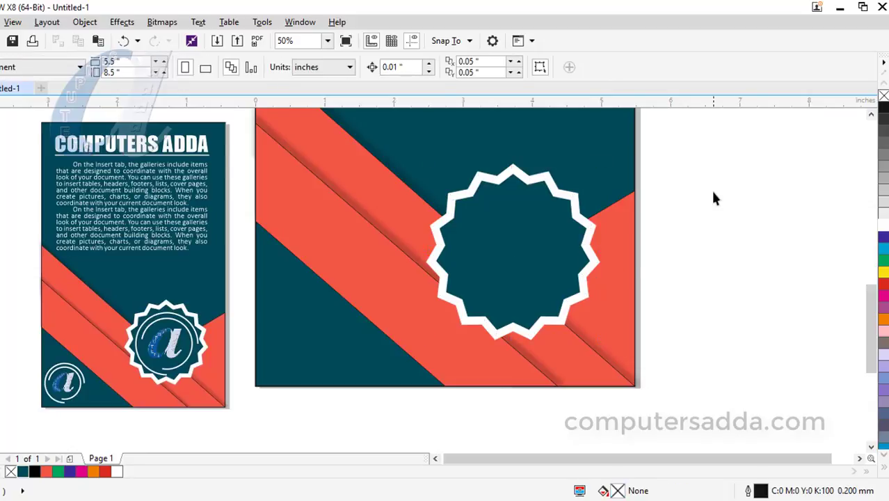
{"action": "key", "text": "F7"}
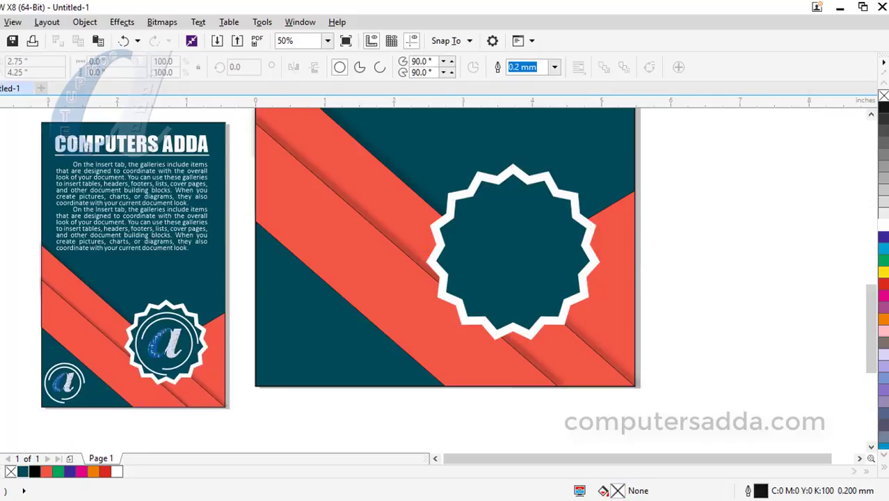
Draw a circle and shrink it to fit inside the starburst badge.
{"action": "key", "text": "shift"}
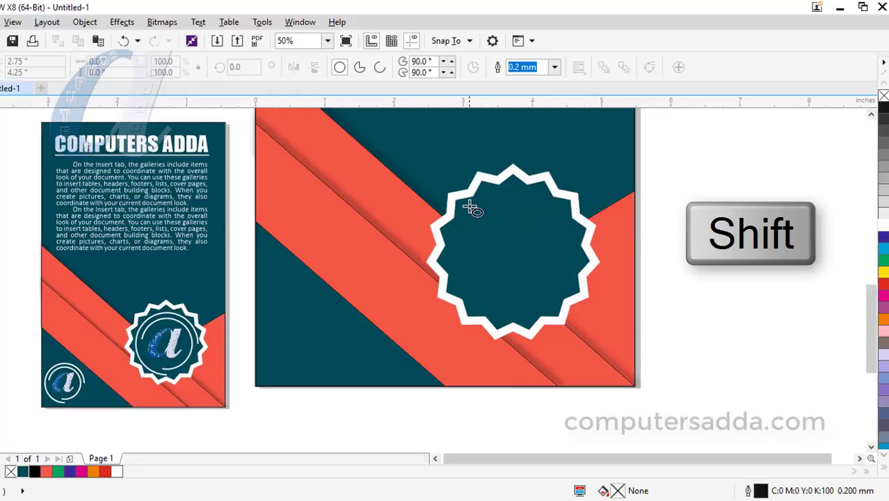
{"action": "left_click_drag", "start_coordinate": [470, 206], "coordinate": [540, 278]}
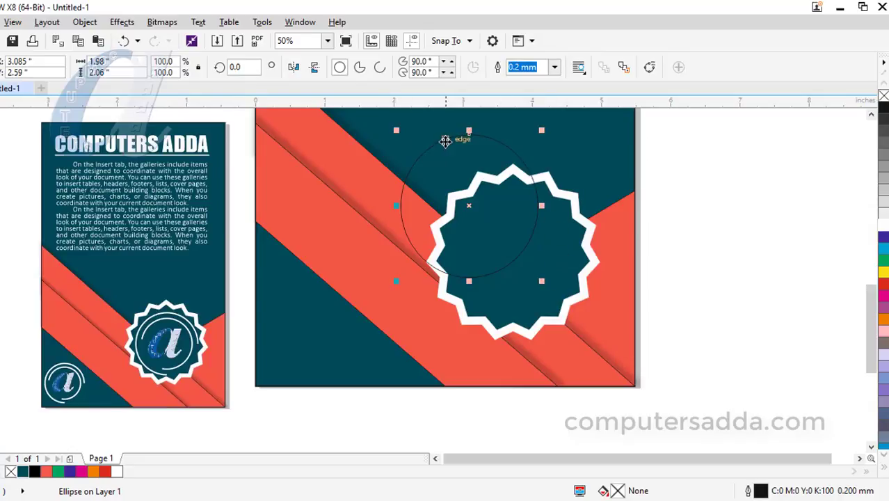
{"action": "mouse_move", "coordinate": [469, 135]}
{"action": "left_mouse_down"}
{"action": "mouse_move", "coordinate": [487, 194]}
{"action": "mouse_move", "coordinate": [485, 186]}
{"action": "left_mouse_up"}
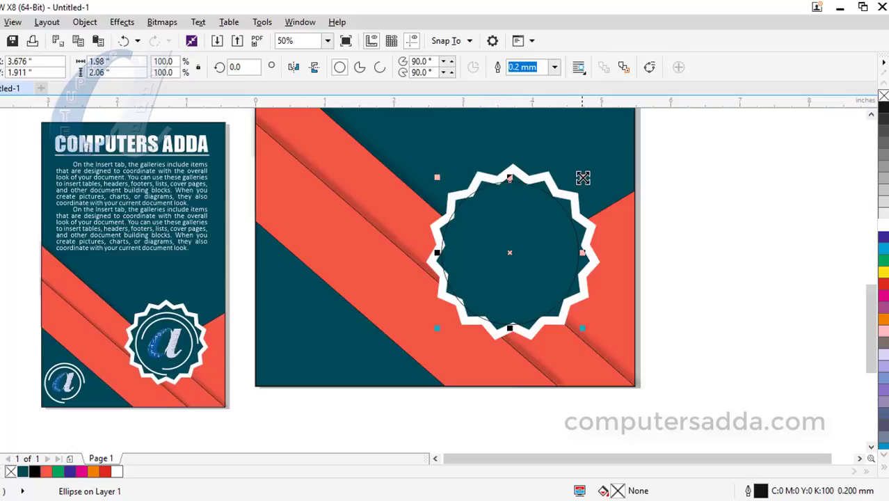
{"action": "left_click_drag", "start_coordinate": [582, 178], "coordinate": [577, 184]}
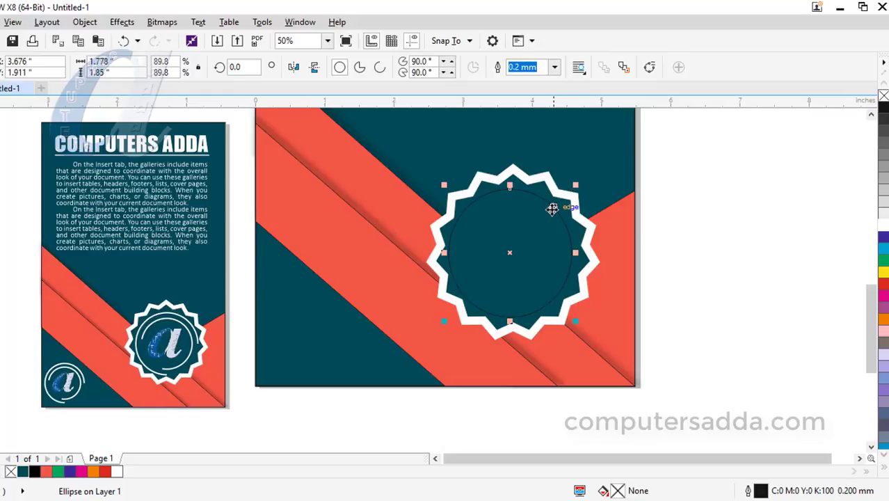
Give the circle a white 1.0 mm outline and nudge it slightly right.
{"action": "right_click", "coordinate": [883, 226]}
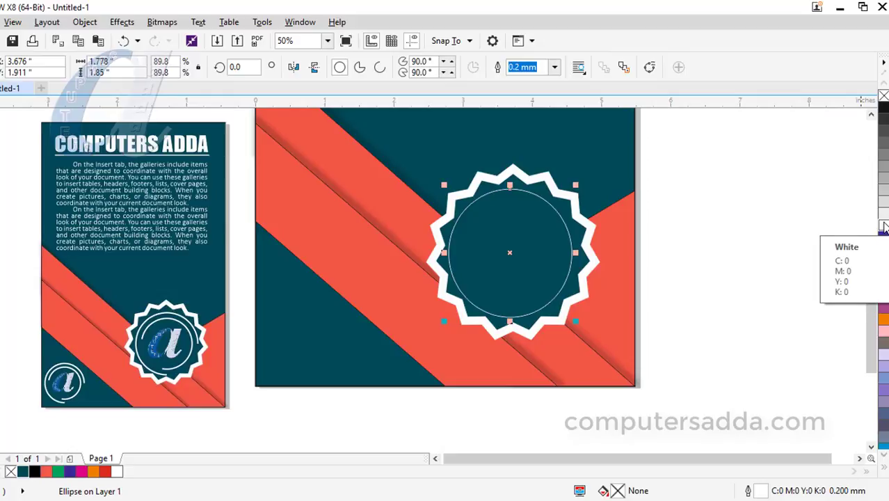
{"action": "left_click", "coordinate": [555, 67]}
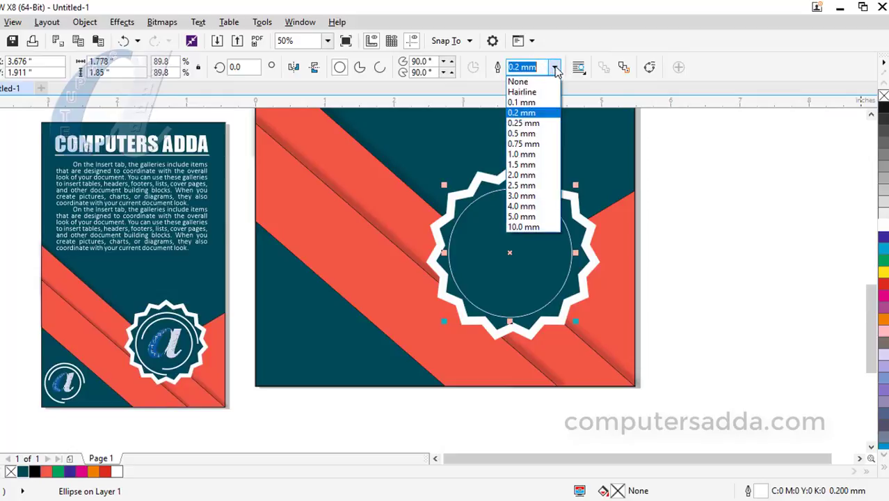
{"action": "left_click", "coordinate": [522, 154]}
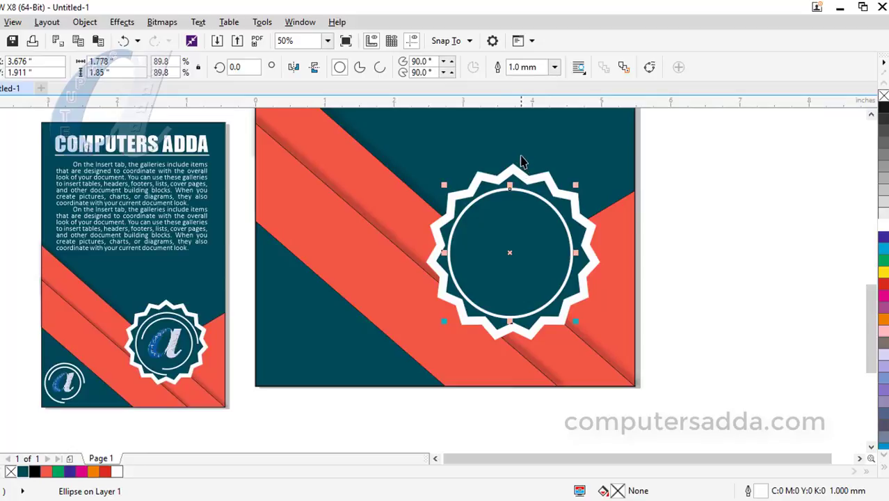
{"action": "key", "text": "Right"}
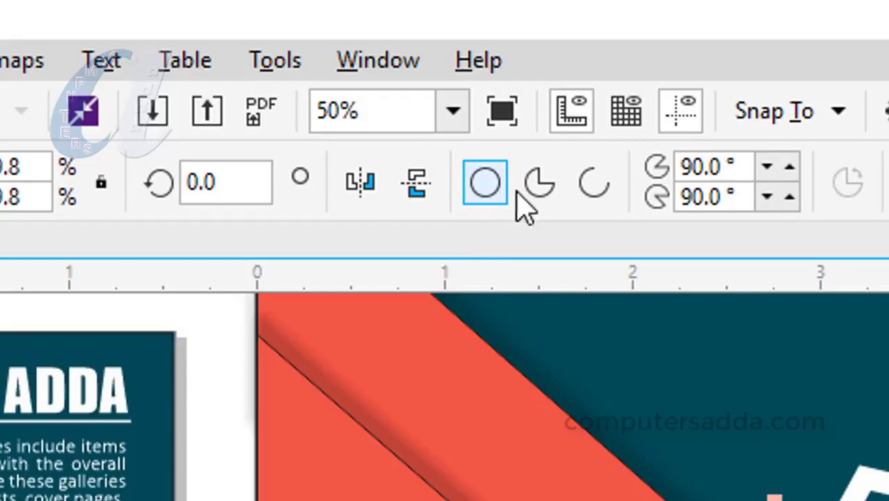
Convert the circle to a 270° arc, then add a smaller inner arc rotated clockwise.
{"action": "left_click", "coordinate": [593, 183]}
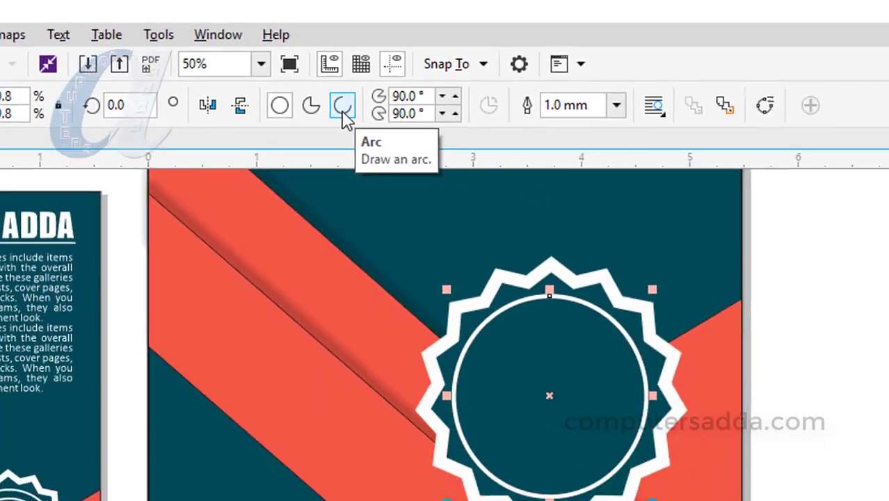
{"action": "left_click", "coordinate": [343, 112]}
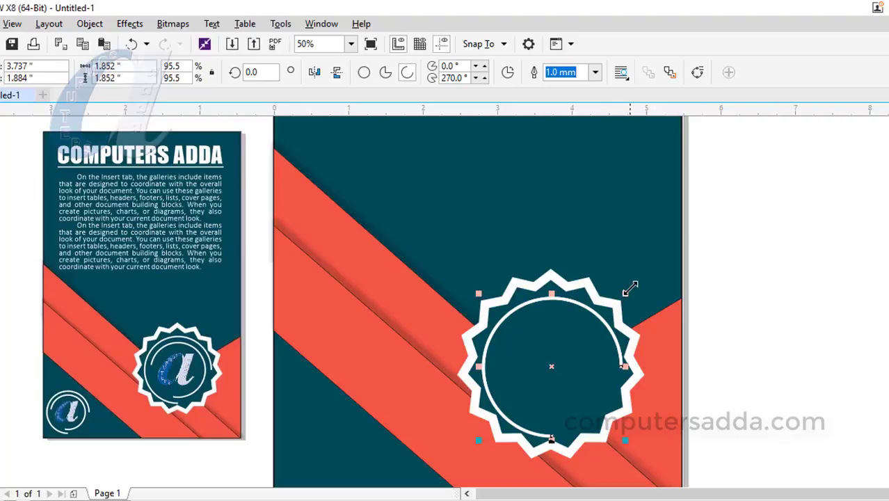
{"action": "left_click_drag", "start_coordinate": [629, 288], "coordinate": [618, 300]}
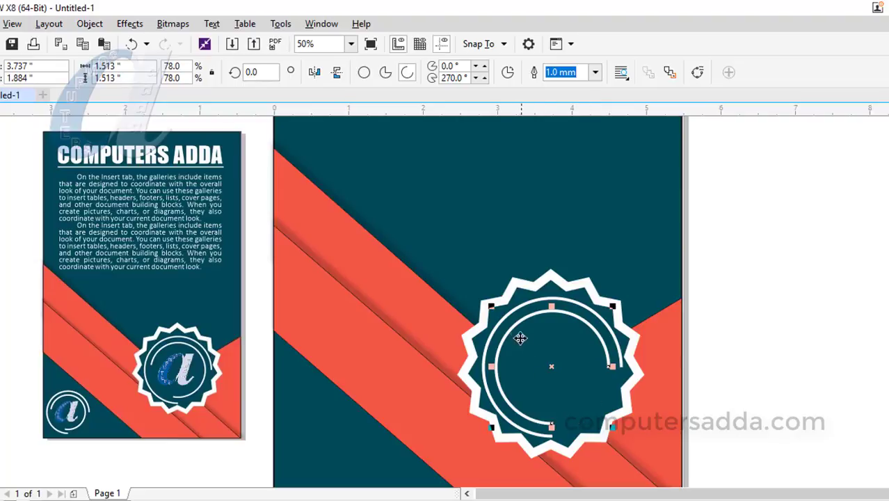
{"action": "left_click", "coordinate": [519, 330]}
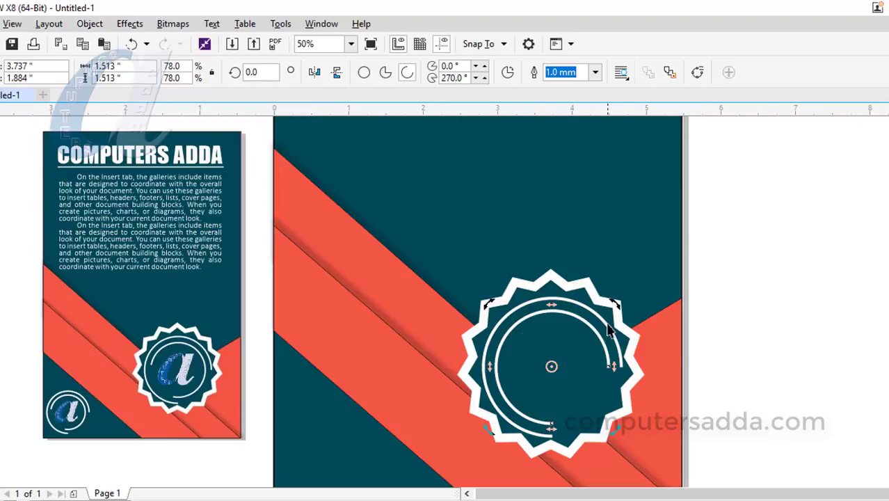
{"action": "left_click_drag", "start_coordinate": [614, 302], "coordinate": [579, 406]}
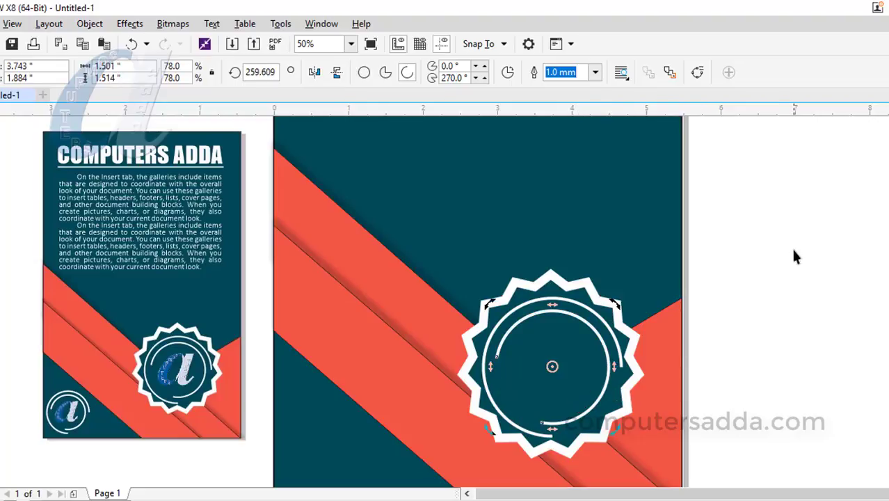
{"action": "left_click", "coordinate": [790, 266]}
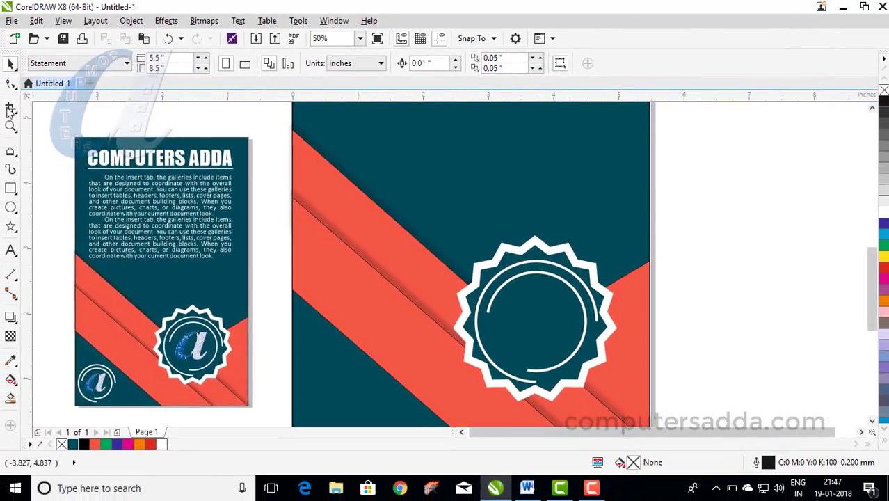
Import the 1225645.png logo file onto the page.
{"action": "left_click", "coordinate": [11, 20]}
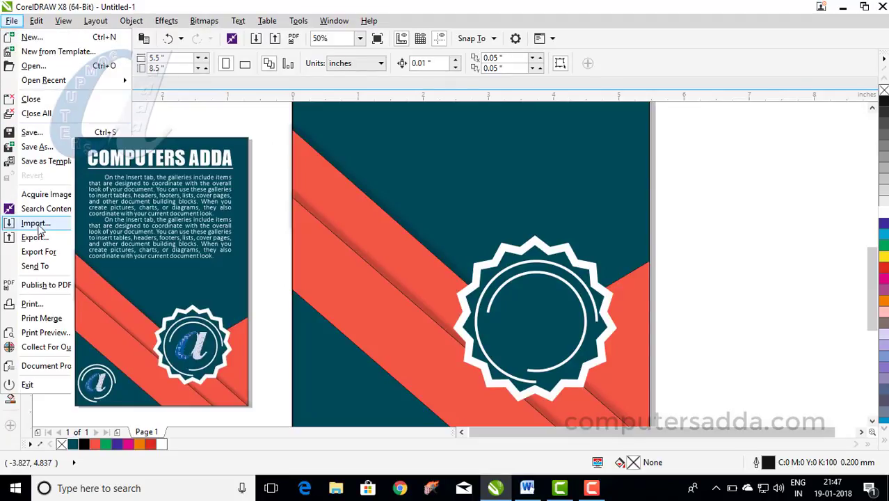
{"action": "left_click", "coordinate": [37, 223]}
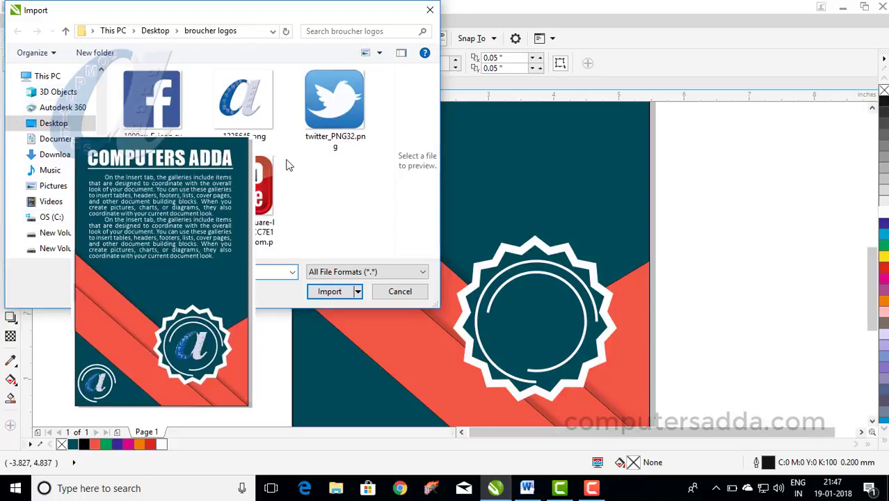
{"action": "left_click", "coordinate": [235, 104]}
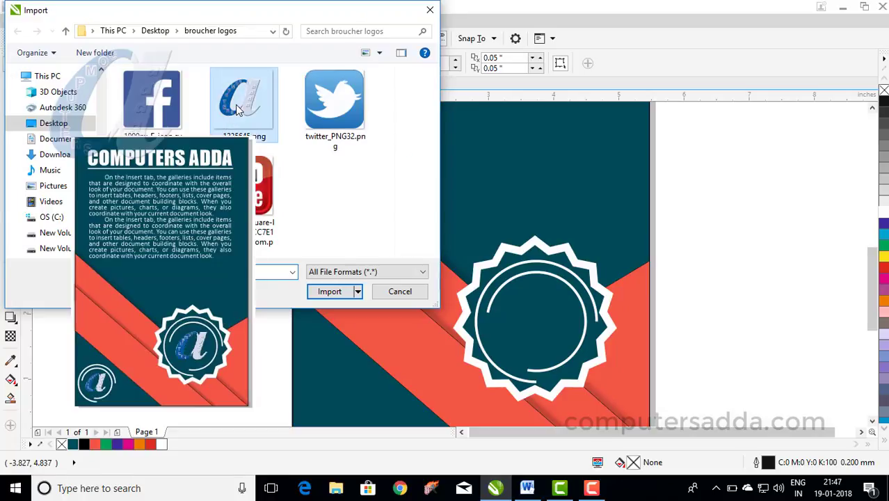
{"action": "left_click", "coordinate": [327, 292]}
{"action": "left_click", "coordinate": [281, 207]}
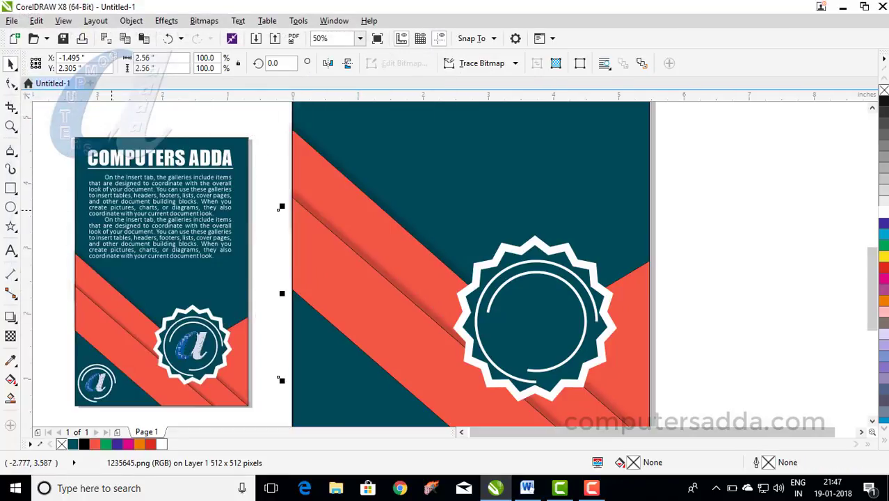
Scale the logo to about 70% and centre it inside the badge.
{"action": "mouse_move", "coordinate": [281, 208]}
{"action": "left_mouse_down"}
{"action": "mouse_move", "coordinate": [176, 314]}
{"action": "mouse_move", "coordinate": [544, 313]}
{"action": "left_mouse_up"}
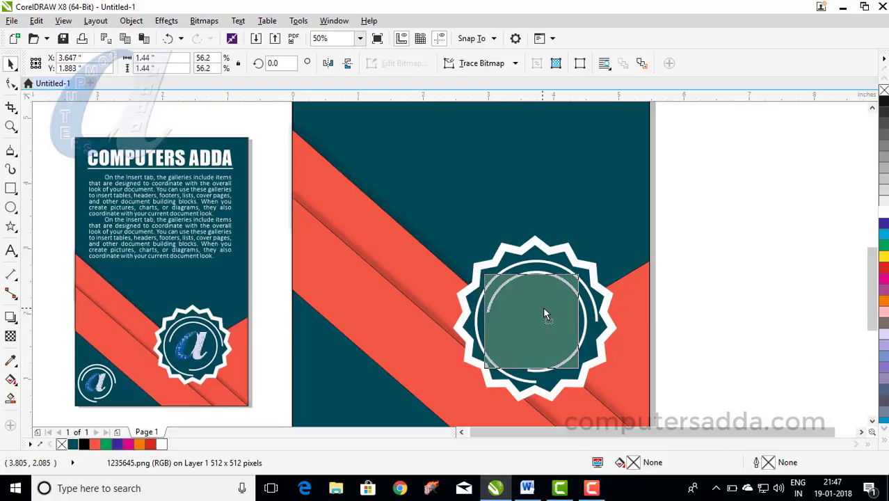
{"action": "left_click_drag", "start_coordinate": [545, 315], "coordinate": [551, 309]}
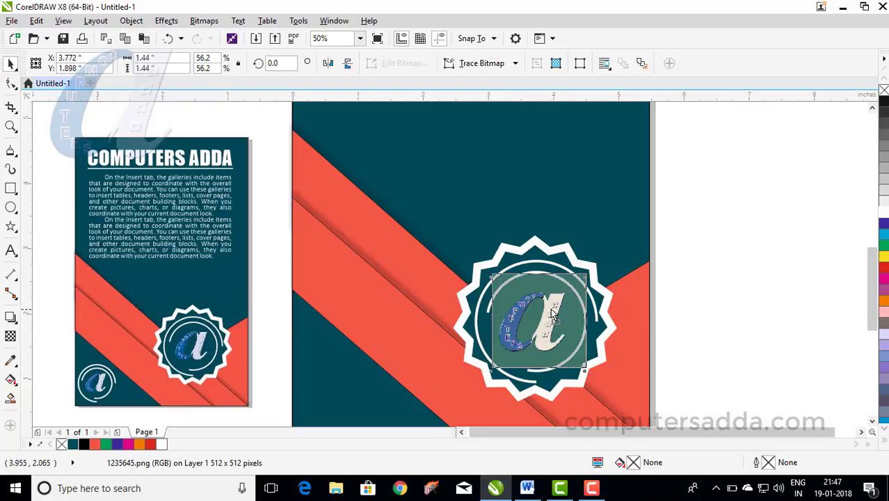
{"action": "scroll", "coordinate": [549, 311], "scroll_direction": "down", "scroll_amount": 2}
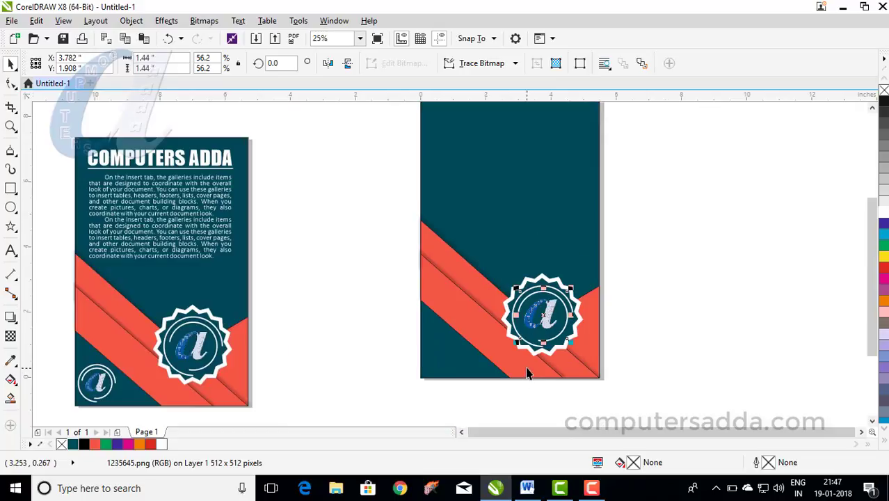
{"action": "scroll", "coordinate": [527, 368], "scroll_direction": "up", "scroll_amount": 1}
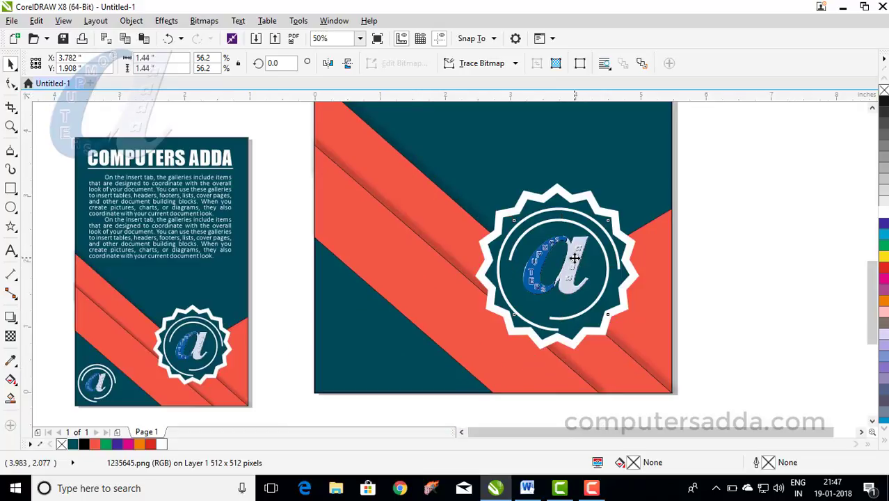
{"action": "left_click_drag", "start_coordinate": [575, 261], "coordinate": [575, 260]}
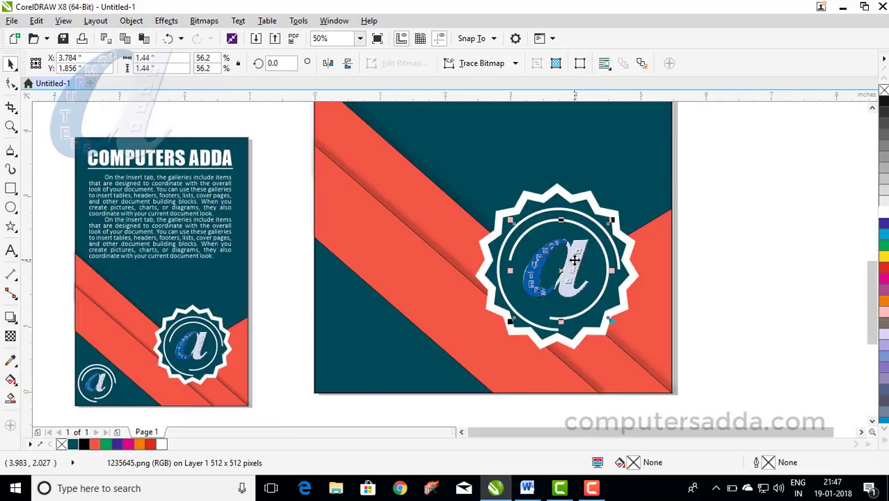
{"action": "left_click", "coordinate": [744, 169]}
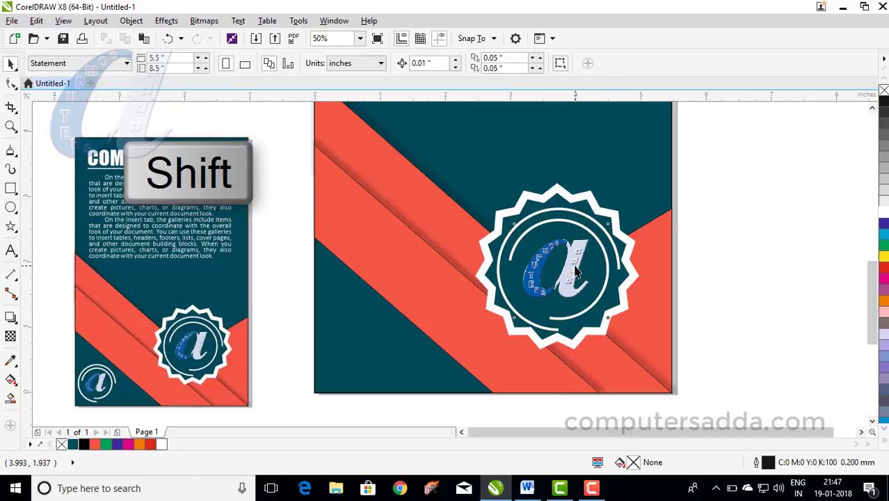
Select the letter logo, white ring and both arcs together.
{"action": "left_click", "coordinate": [575, 276], "text": "shift"}
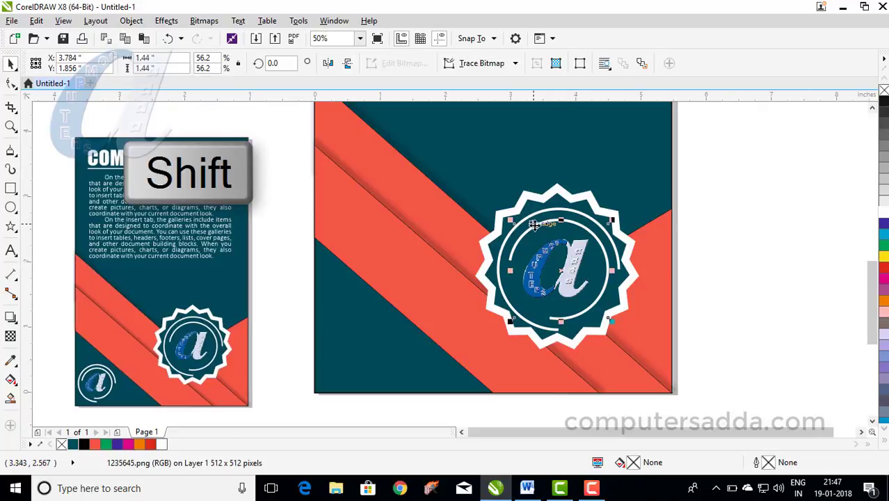
{"action": "key", "text": "Escape"}
{"action": "left_click", "coordinate": [540, 220]}
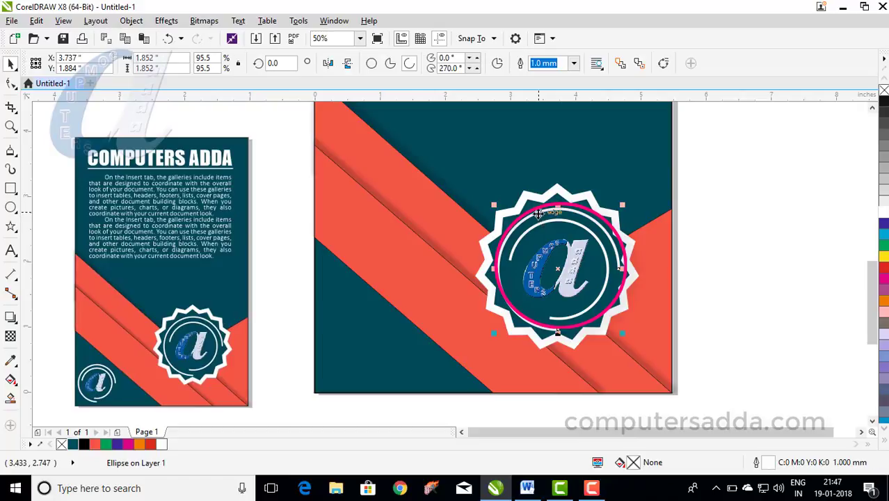
{"action": "left_click", "coordinate": [538, 228], "text": "shift"}
{"action": "left_click", "coordinate": [551, 256], "text": "shift"}
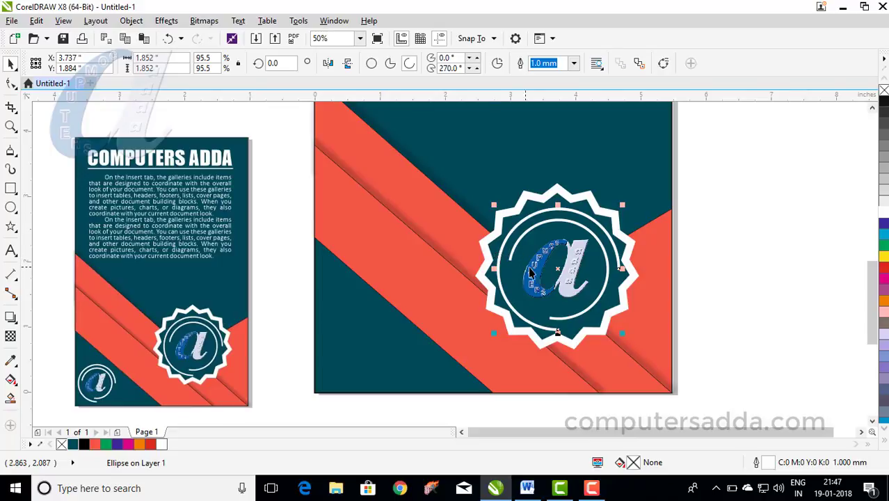
{"action": "left_click", "coordinate": [564, 268], "text": "shift"}
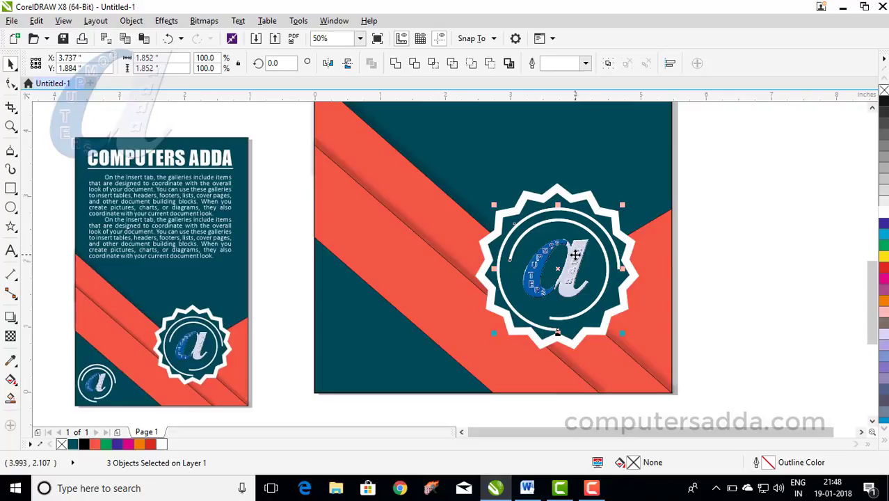
Place a shrunken copy of the badge in the page's bottom-left corner.
{"action": "left_click_drag", "start_coordinate": [564, 267], "coordinate": [388, 317]}
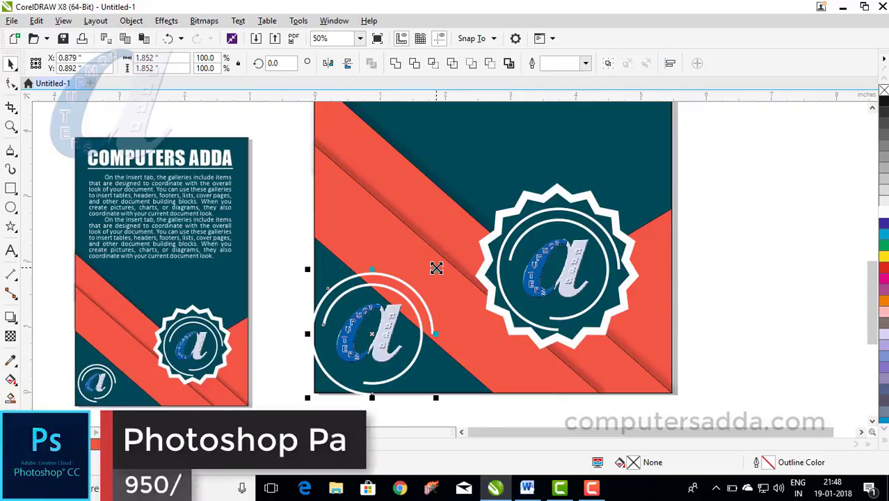
{"action": "left_click_drag", "start_coordinate": [436, 269], "coordinate": [414, 292]}
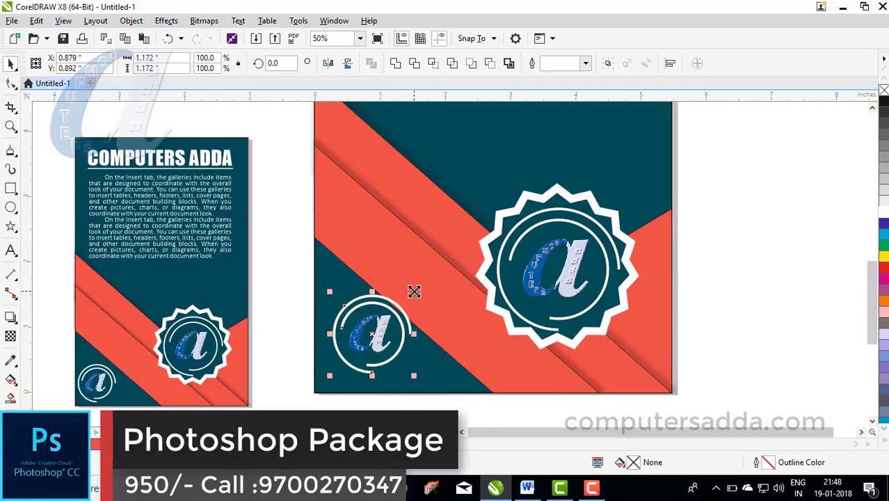
{"action": "left_click_drag", "start_coordinate": [376, 328], "coordinate": [369, 345]}
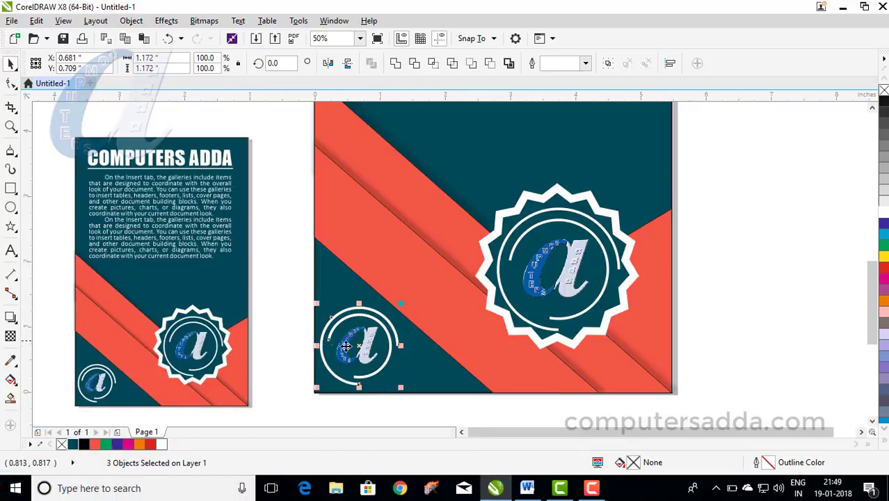
{"action": "left_click", "coordinate": [221, 347]}
{"action": "scroll", "coordinate": [221, 310], "scroll_direction": "down", "scroll_amount": 2}
Start a white Impact text line at the page's top-left for the heading.
{"action": "scroll", "coordinate": [221, 309], "scroll_direction": "down", "scroll_amount": 2}
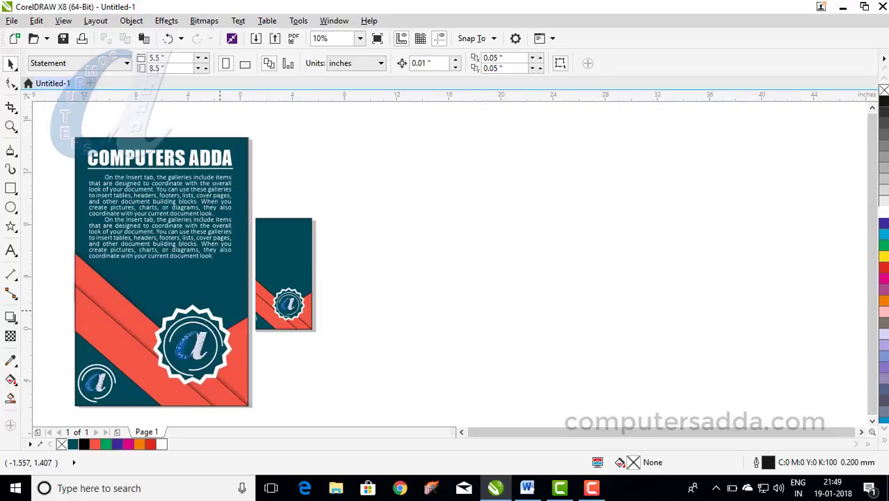
{"action": "scroll", "coordinate": [187, 295], "scroll_direction": "up", "scroll_amount": 2}
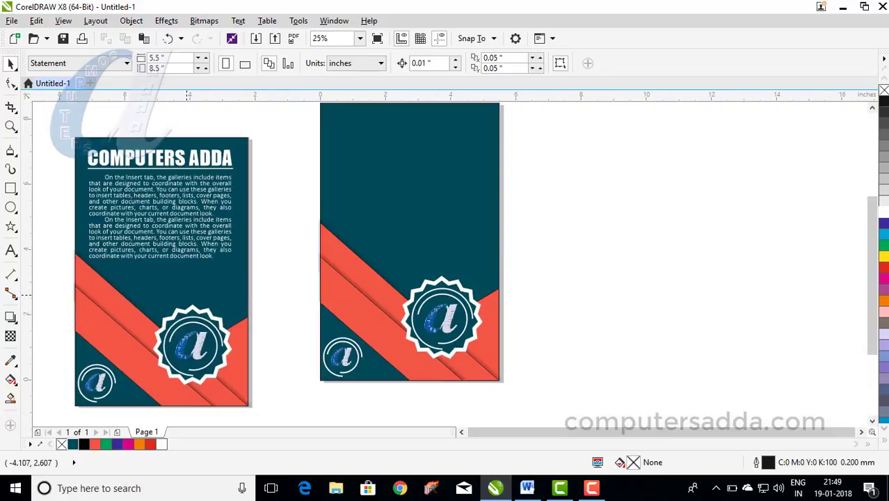
{"action": "left_click", "coordinate": [11, 250]}
{"action": "scroll", "coordinate": [310, 237], "scroll_direction": "down", "scroll_amount": 2}
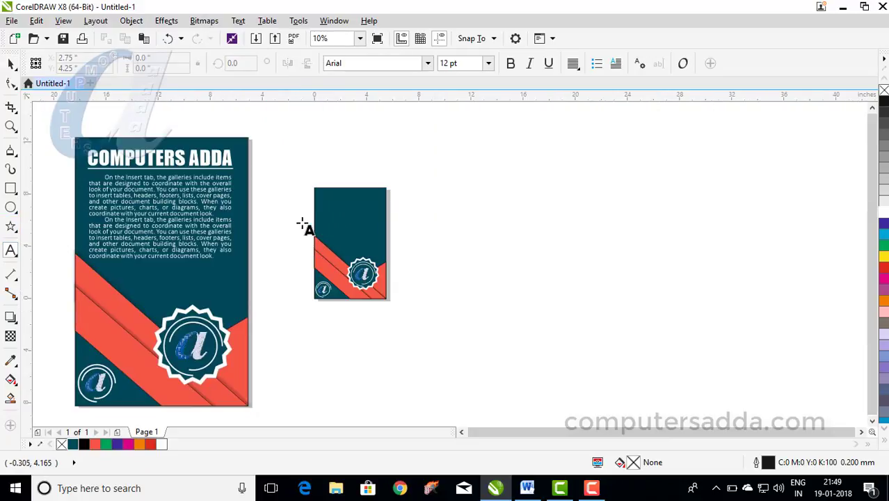
{"action": "scroll", "coordinate": [304, 223], "scroll_direction": "up", "scroll_amount": 2}
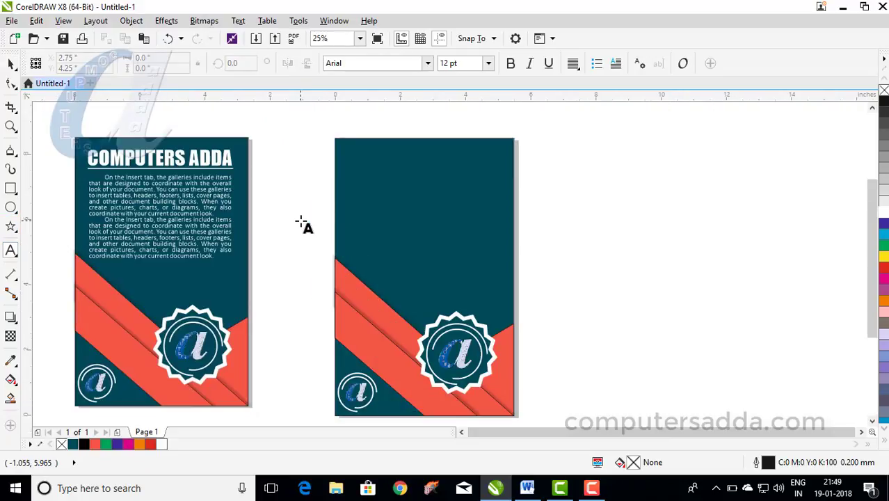
{"action": "left_click", "coordinate": [354, 164]}
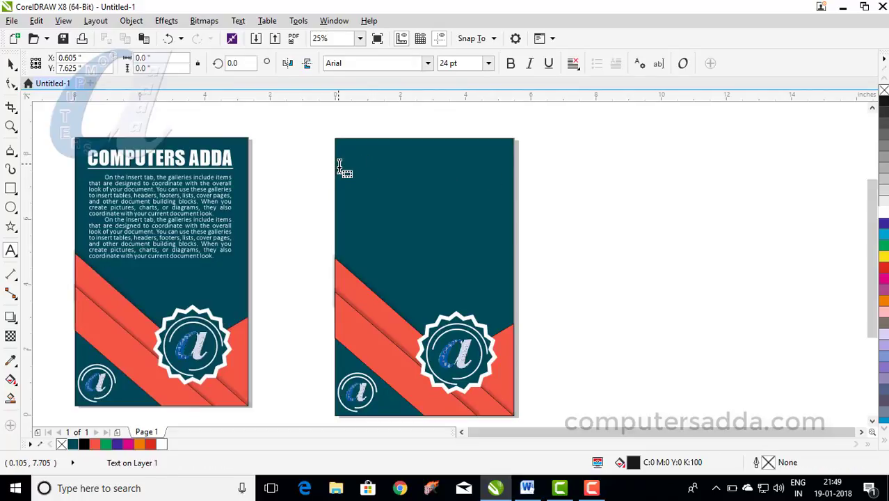
{"action": "left_click", "coordinate": [884, 213]}
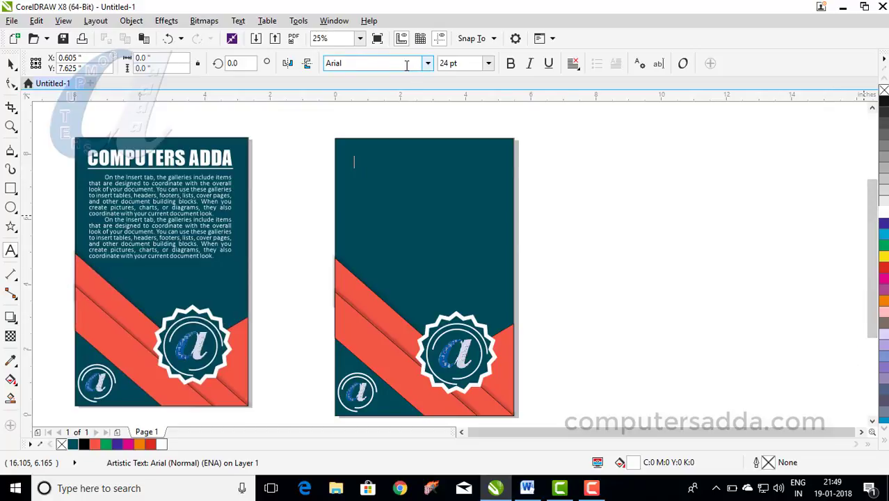
{"action": "left_click", "coordinate": [429, 64]}
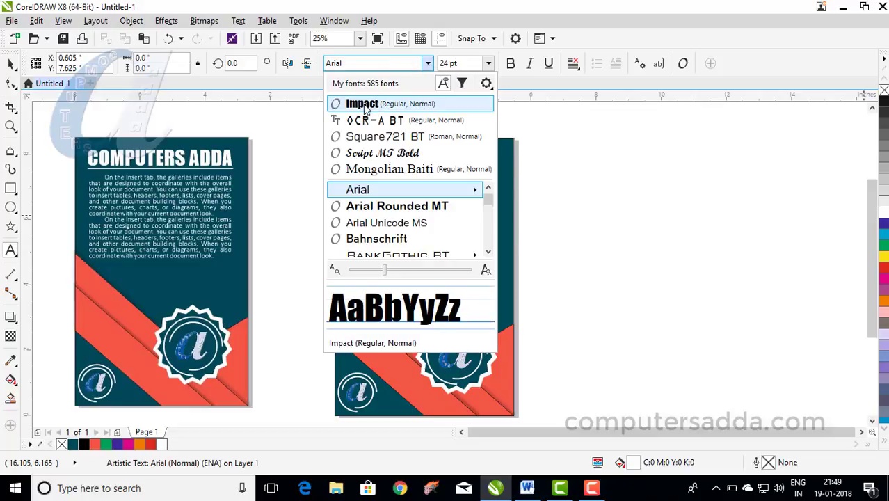
{"action": "left_click", "coordinate": [363, 105]}
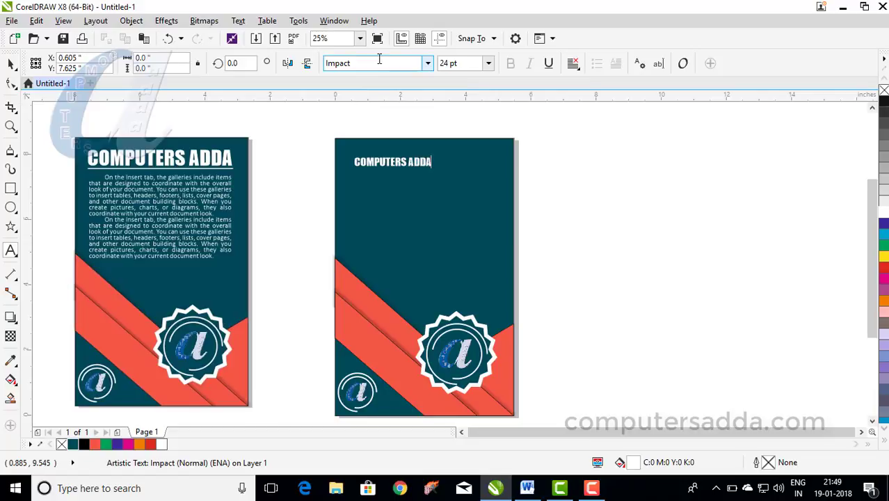
Enlarge the COMPUTERS ADDA heading, underline it and nudge it into place at the top.
{"action": "left_click_drag", "start_coordinate": [440, 173], "coordinate": [509, 214]}
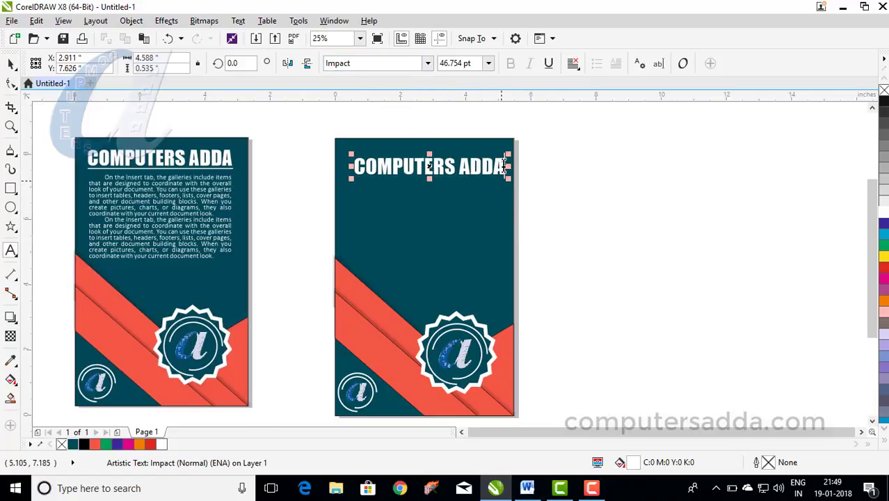
{"action": "left_click_drag", "start_coordinate": [506, 167], "coordinate": [352, 167]}
{"action": "left_click", "coordinate": [548, 63]}
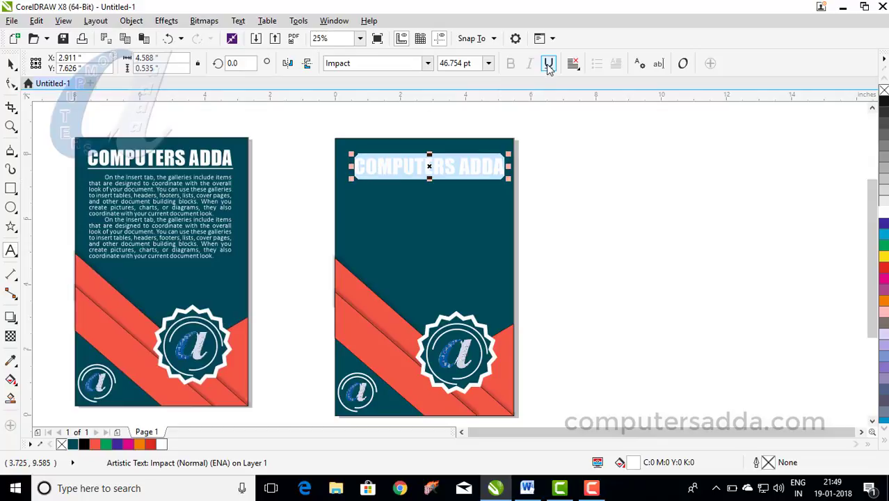
{"action": "left_click", "coordinate": [12, 65]}
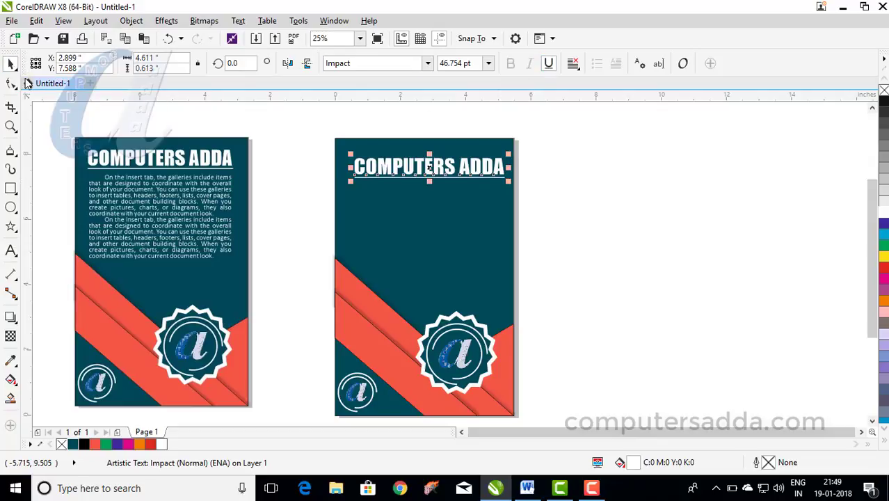
{"action": "left_click_drag", "start_coordinate": [406, 171], "coordinate": [400, 164]}
{"action": "left_click", "coordinate": [660, 179]}
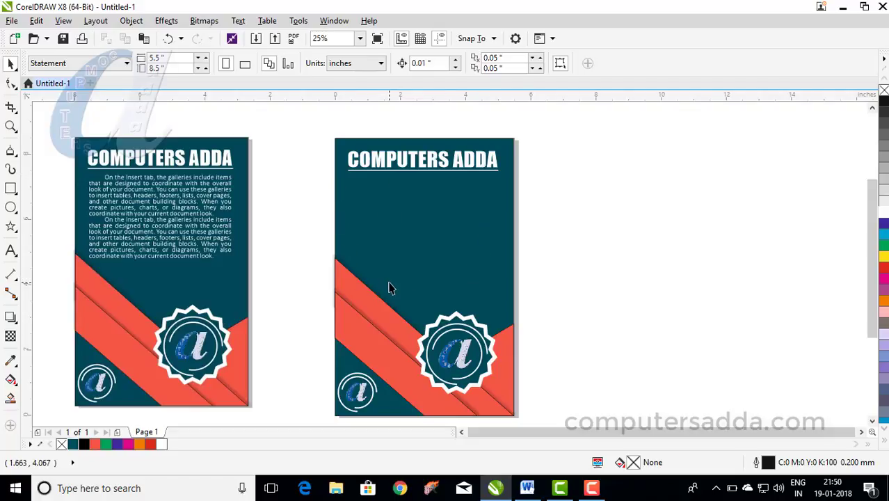
{"action": "left_click", "coordinate": [526, 487]}
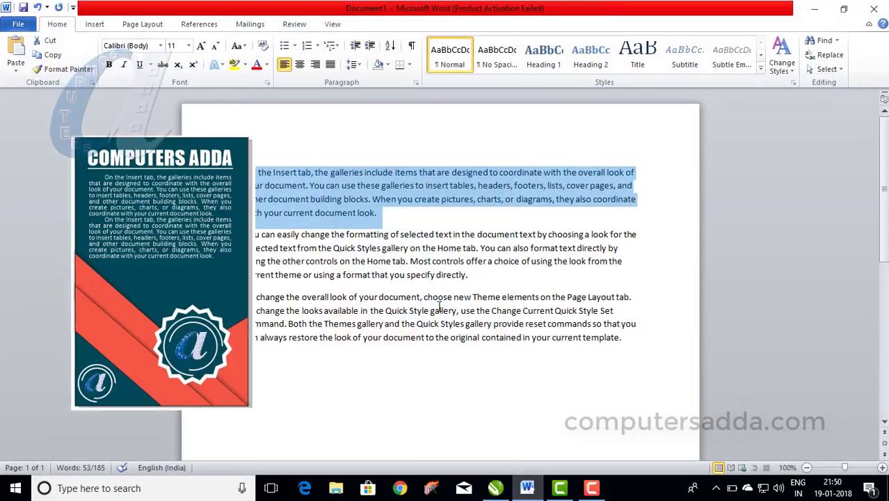
Select the first sample paragraph in Word and return to CorelDRAW.
{"action": "left_click", "coordinate": [387, 215]}
{"action": "left_click_drag", "start_coordinate": [379, 213], "coordinate": [255, 172]}
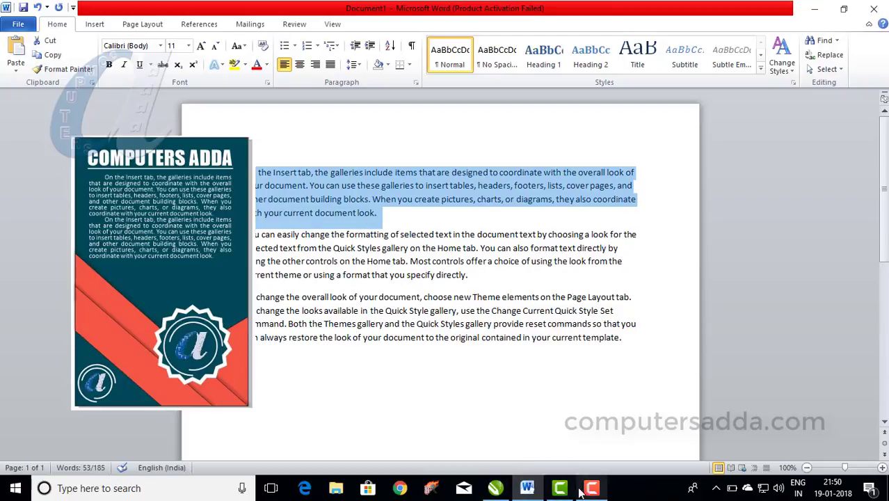
{"action": "left_click", "coordinate": [495, 488]}
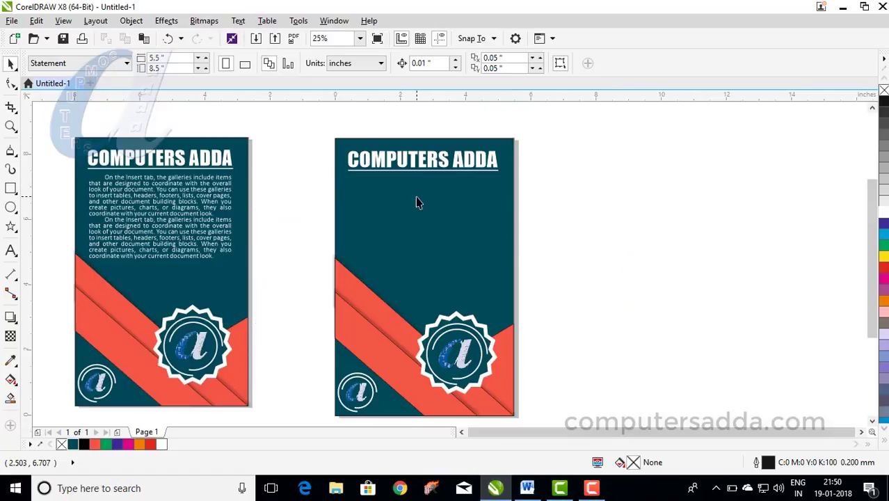
{"action": "left_click", "coordinate": [10, 251]}
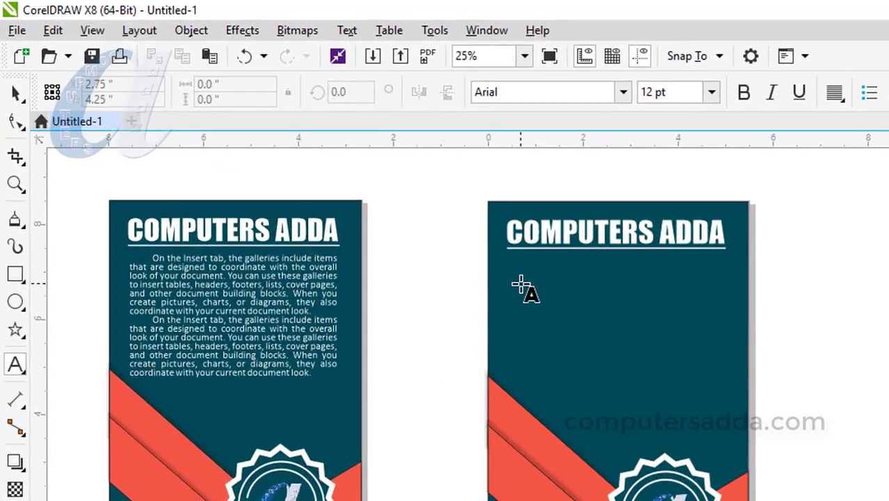
{"action": "left_click", "coordinate": [519, 284]}
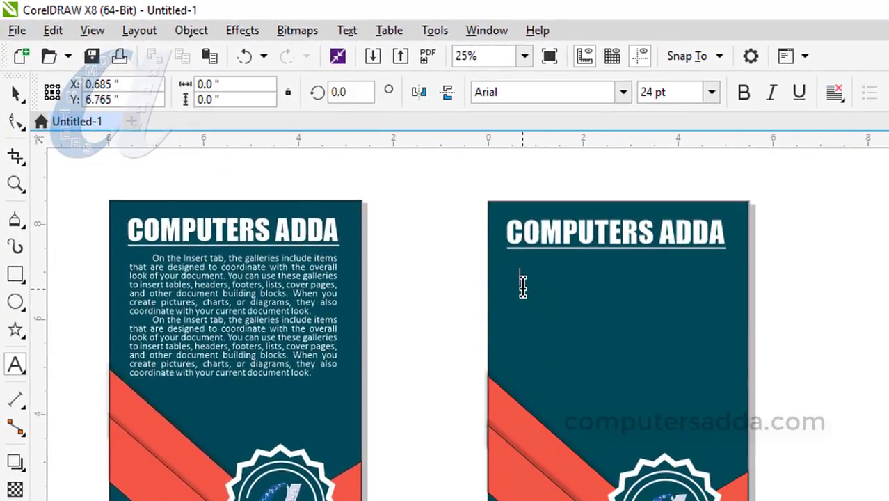
{"action": "key", "text": "ctrl+v"}
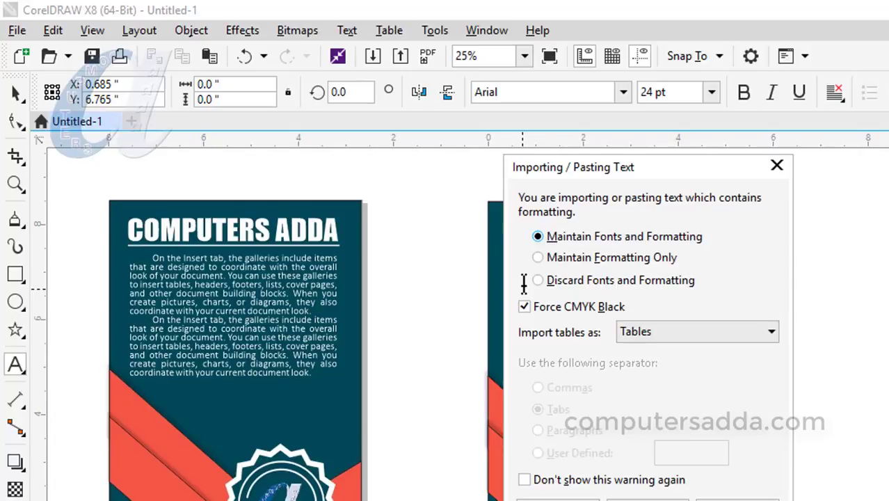
{"action": "left_click", "coordinate": [560, 494]}
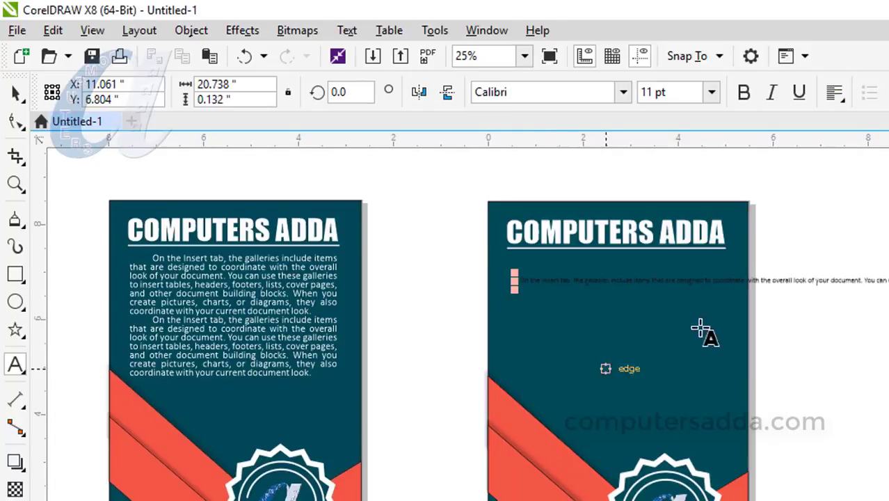
{"action": "scroll", "coordinate": [884, 285], "scroll_direction": "up", "scroll_amount": 2}
{"action": "scroll", "coordinate": [749, 293], "scroll_direction": "up", "scroll_amount": 1}
{"action": "scroll", "coordinate": [749, 294], "scroll_direction": "down", "scroll_amount": 2}
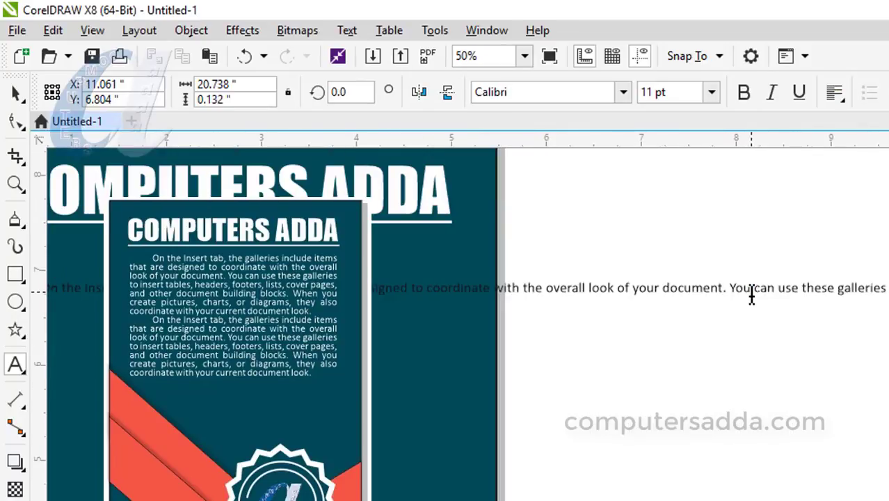
{"action": "scroll", "coordinate": [749, 294], "scroll_direction": "down", "scroll_amount": 1}
{"action": "scroll", "coordinate": [403, 301], "scroll_direction": "up", "scroll_amount": 1}
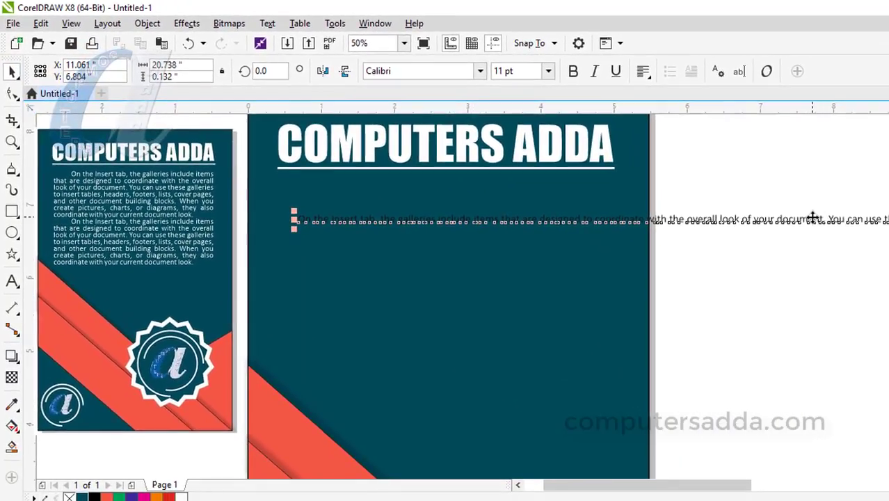
{"action": "key", "text": "Delete"}
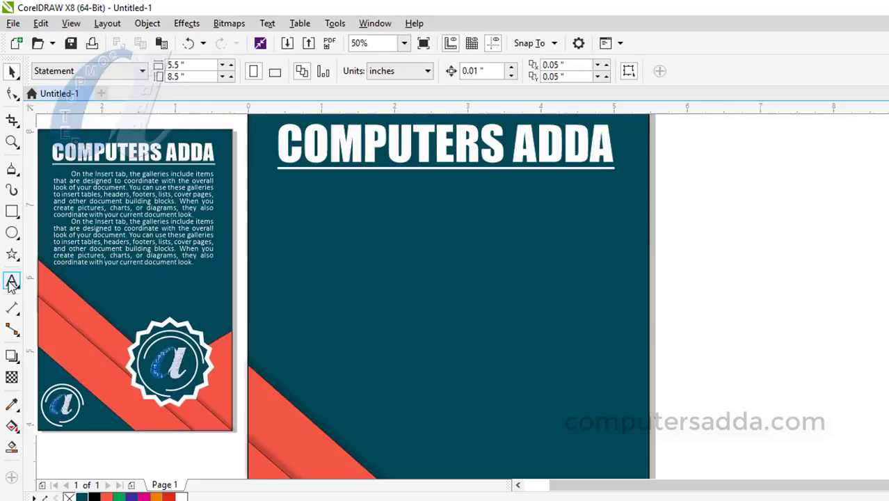
Draw a paragraph text frame below the title and paste the paragraph into it.
{"action": "left_click", "coordinate": [12, 282]}
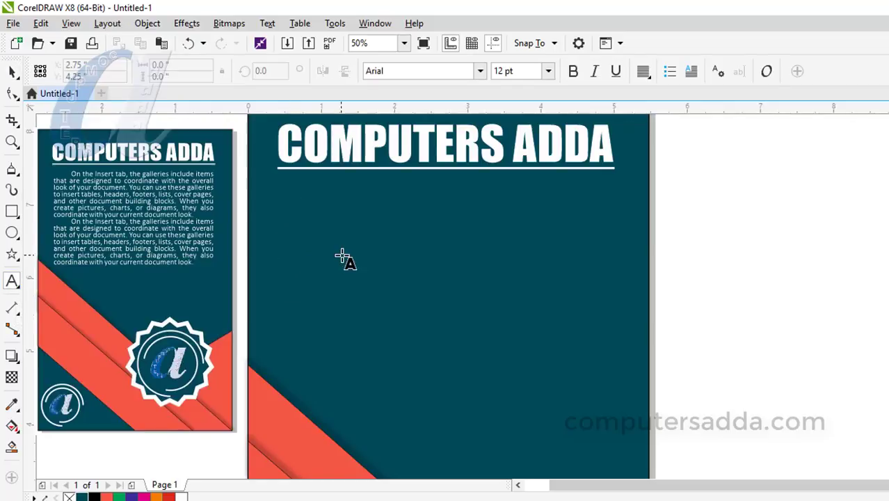
{"action": "mouse_move", "coordinate": [282, 190]}
{"action": "left_mouse_down"}
{"action": "mouse_move", "coordinate": [363, 287]}
{"action": "mouse_move", "coordinate": [612, 375]}
{"action": "left_mouse_up"}
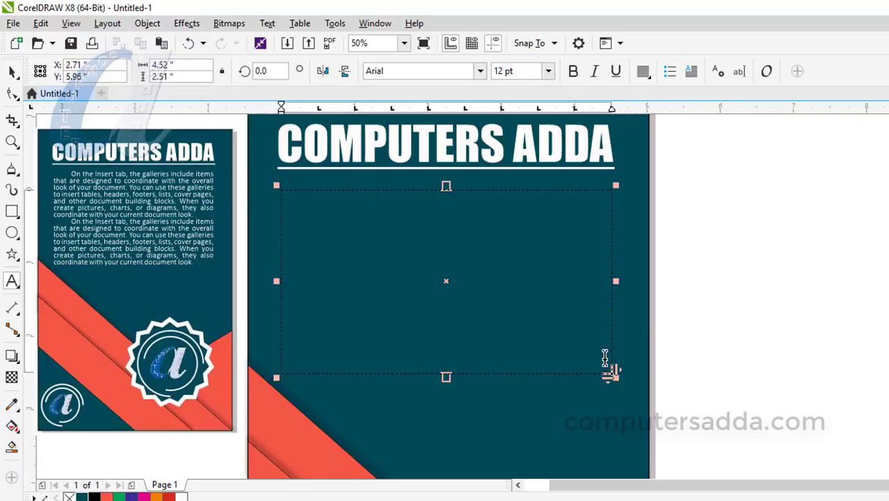
{"action": "key", "text": "ctrl+v"}
{"action": "left_click", "coordinate": [423, 394]}
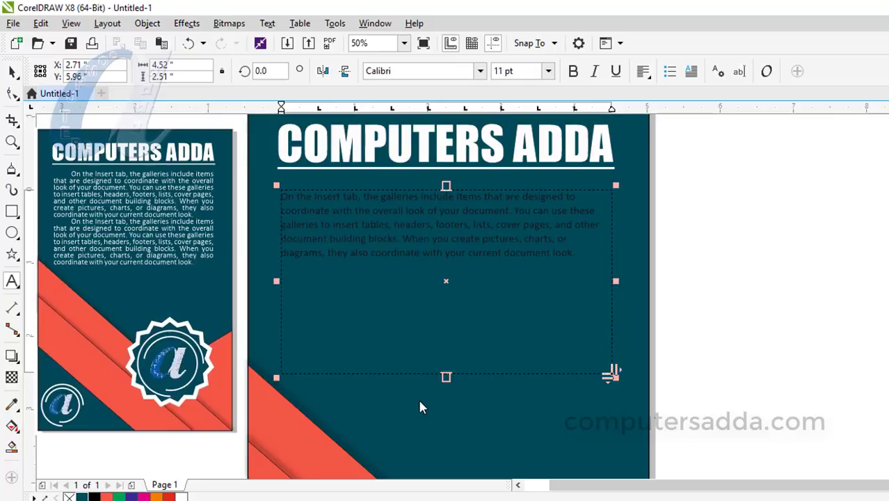
Set the paragraph to 16 pt and full justification.
{"action": "mouse_move", "coordinate": [583, 254]}
{"action": "left_mouse_down"}
{"action": "mouse_move", "coordinate": [349, 199]}
{"action": "mouse_move", "coordinate": [279, 198]}
{"action": "left_mouse_up"}
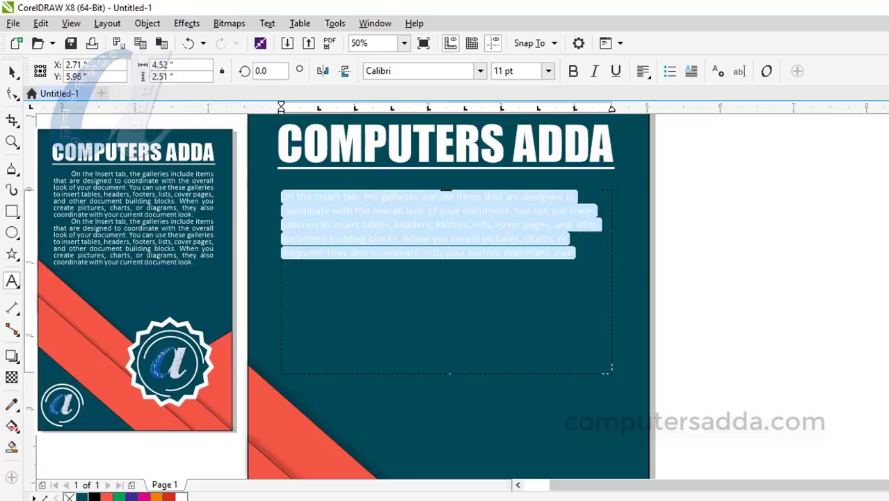
{"action": "left_click", "coordinate": [501, 71]}
{"action": "left_click", "coordinate": [549, 72]}
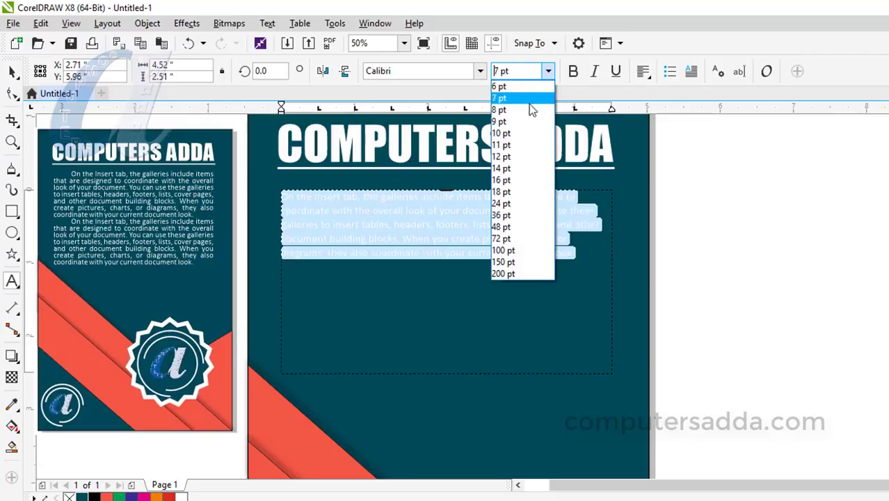
{"action": "left_click", "coordinate": [516, 167]}
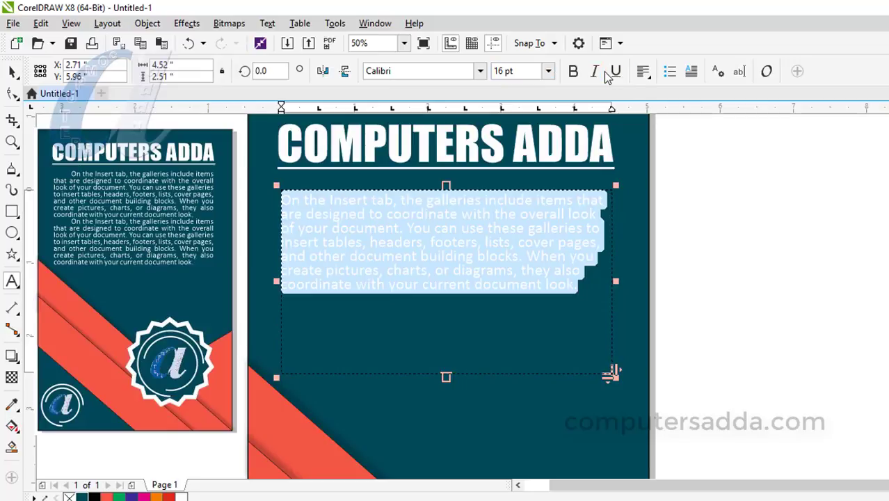
{"action": "left_click", "coordinate": [642, 72]}
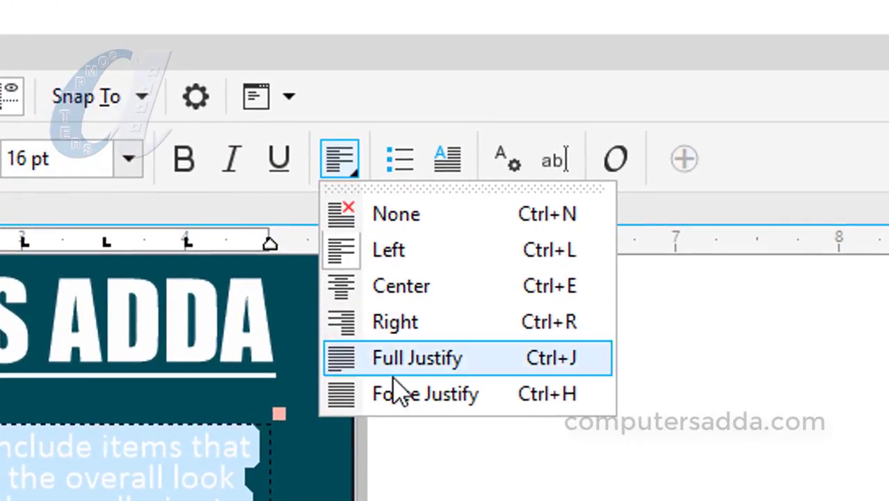
{"action": "left_click", "coordinate": [403, 363]}
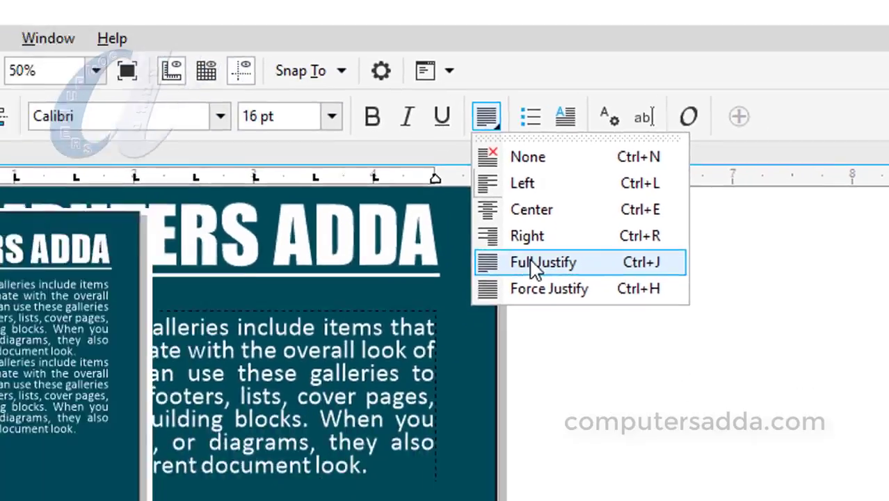
{"action": "left_click", "coordinate": [403, 358]}
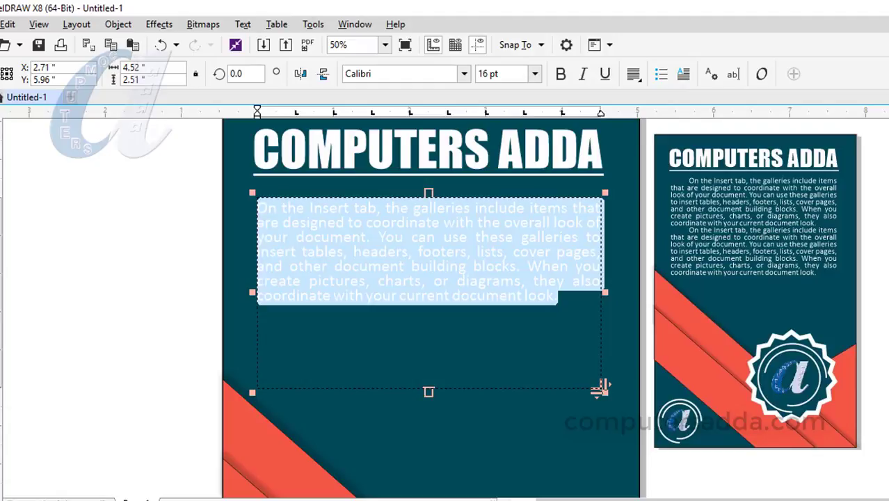
Paste a second copy of the paragraph on a new line after 'look.'.
{"action": "left_click", "coordinate": [563, 300]}
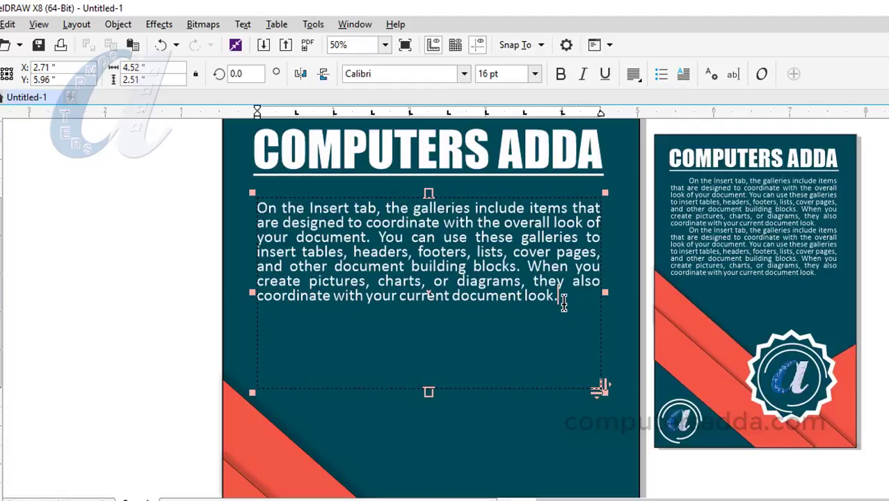
{"action": "left_click_drag", "start_coordinate": [556, 298], "coordinate": [237, 217]}
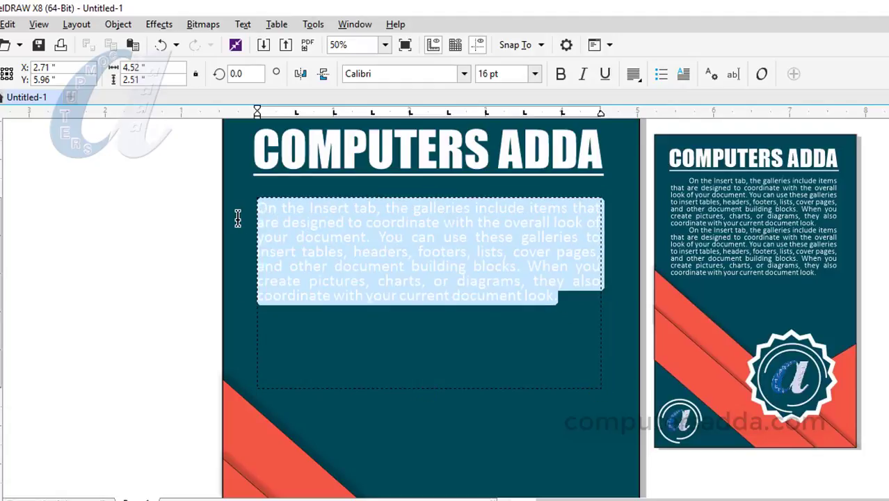
{"action": "left_click", "coordinate": [561, 298]}
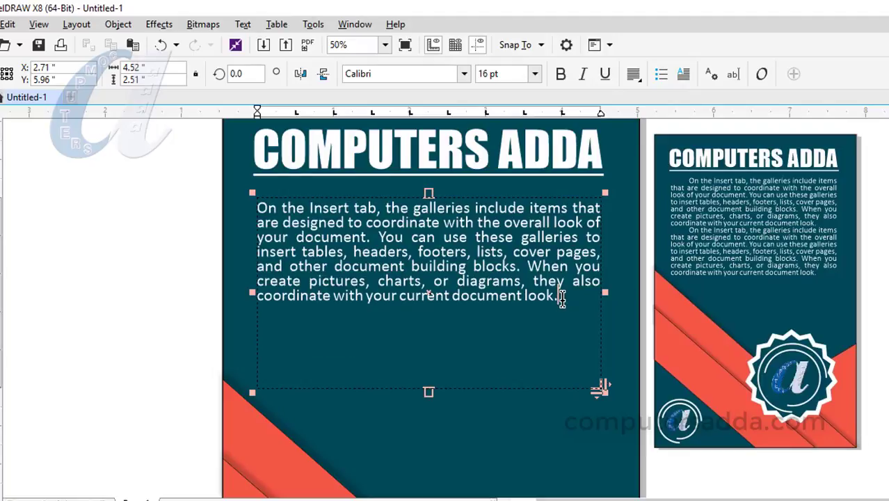
{"action": "key", "text": "Return"}
{"action": "key", "text": "ctrl+v"}
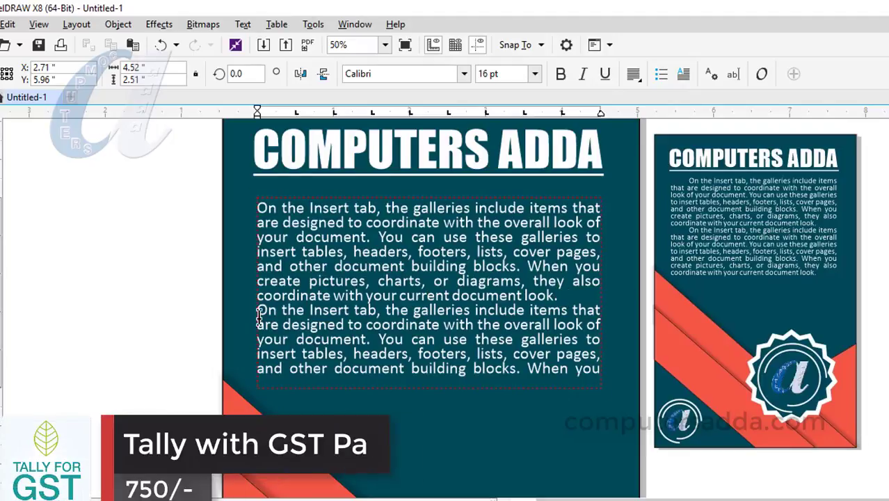
Indent the first line of both paragraphs with a tab.
{"action": "left_click", "coordinate": [261, 207]}
{"action": "key", "text": "Tab"}
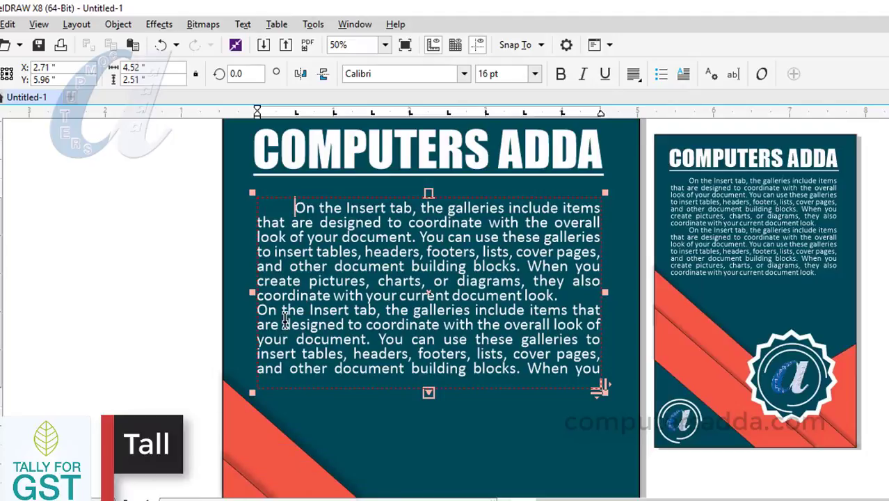
{"action": "left_click", "coordinate": [259, 311]}
{"action": "key", "text": "Tab"}
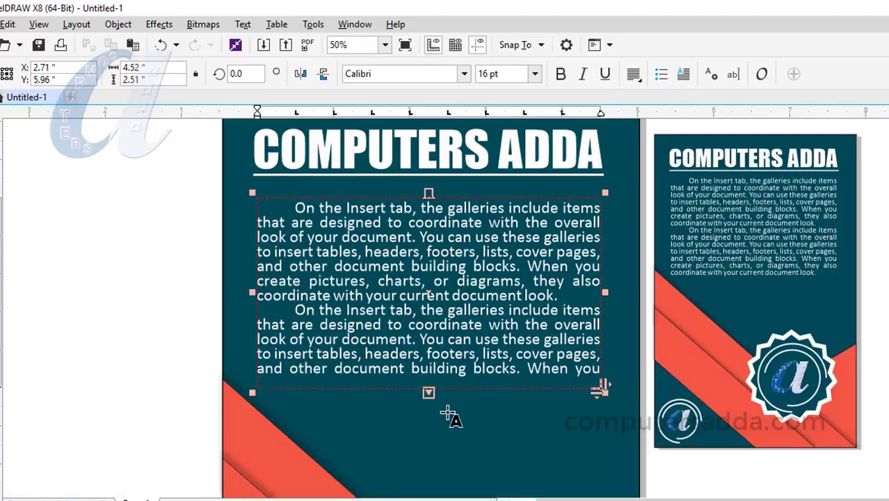
Adjust the spacing between paragraphs and nudge the text block slightly upward.
{"action": "left_click_drag", "start_coordinate": [429, 392], "coordinate": [430, 422]}
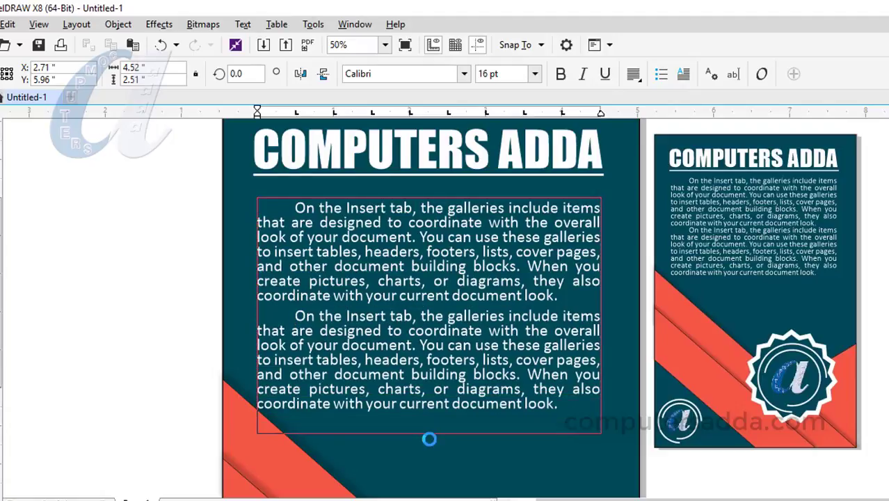
{"action": "left_click_drag", "start_coordinate": [430, 432], "coordinate": [427, 430]}
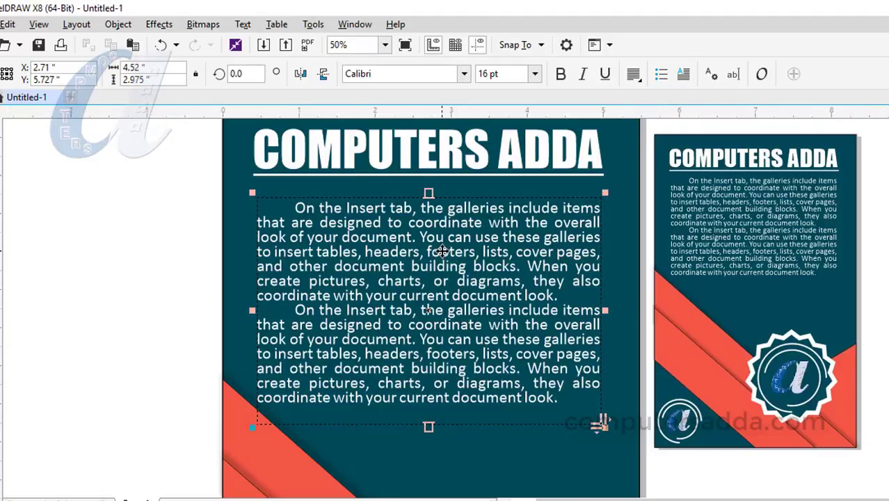
{"action": "left_click_drag", "start_coordinate": [445, 249], "coordinate": [442, 246]}
{"action": "key", "text": "Up"}
{"action": "key", "text": "Up"}
{"action": "key", "text": "Up"}
{"action": "key", "text": "Up"}
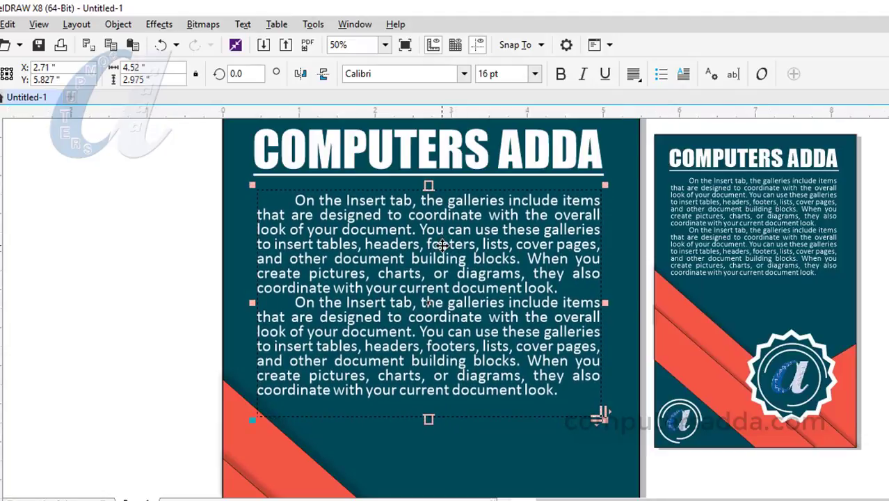
{"action": "key", "text": "Up"}
{"action": "scroll", "coordinate": [443, 246], "scroll_direction": "down", "scroll_amount": 1}
{"action": "key", "text": "Escape"}
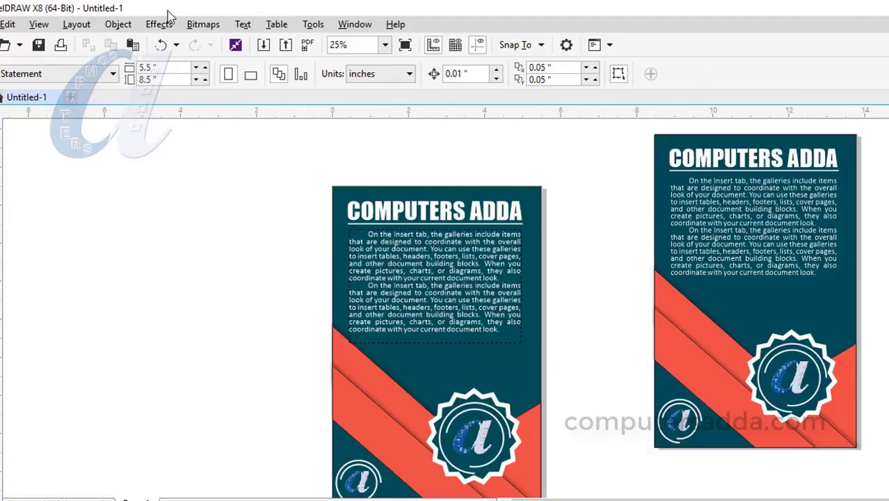
{"action": "scroll", "coordinate": [394, 358], "scroll_direction": "up", "scroll_amount": 1}
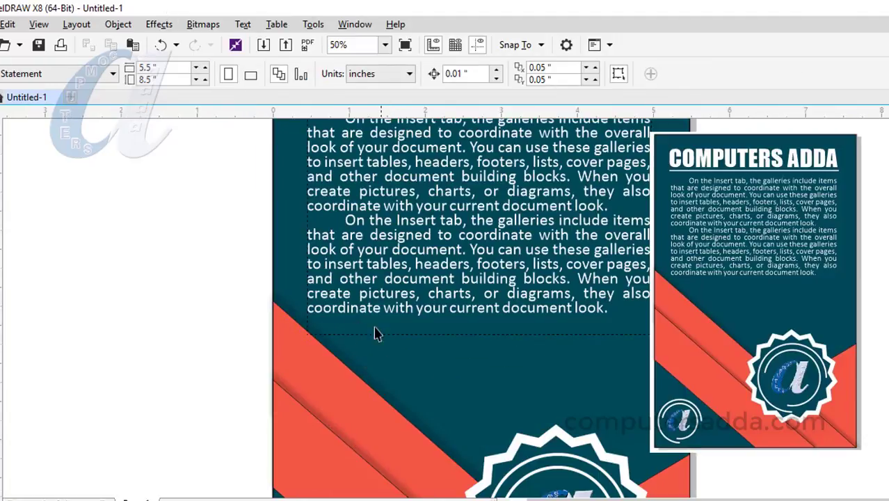
{"action": "scroll", "coordinate": [563, 344], "scroll_direction": "up", "scroll_amount": 2}
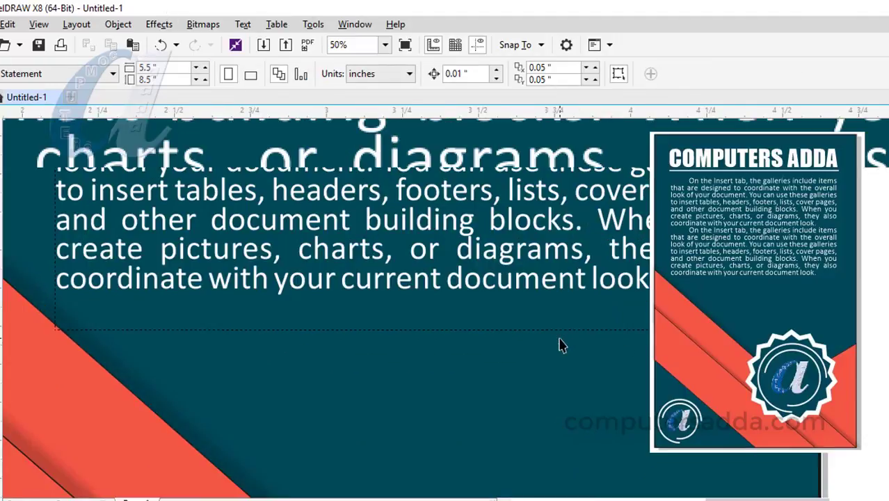
{"action": "scroll", "coordinate": [620, 331], "scroll_direction": "down", "scroll_amount": 1}
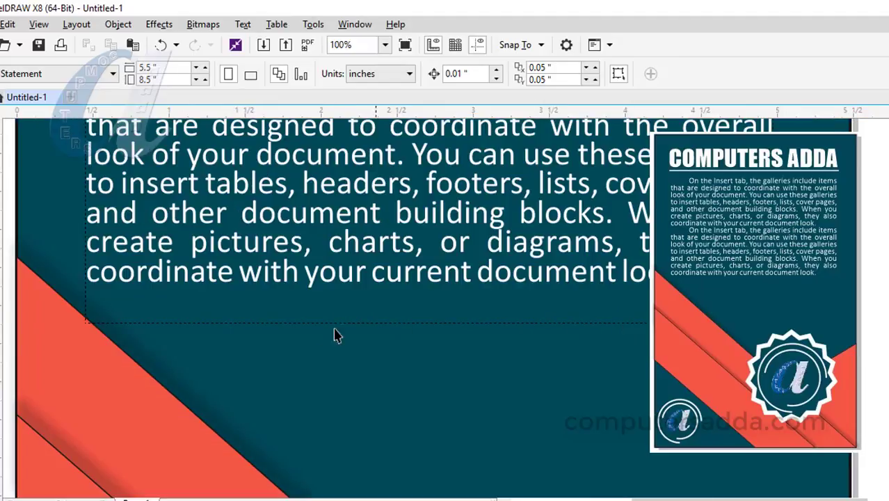
{"action": "scroll", "coordinate": [277, 334], "scroll_direction": "down", "scroll_amount": 2}
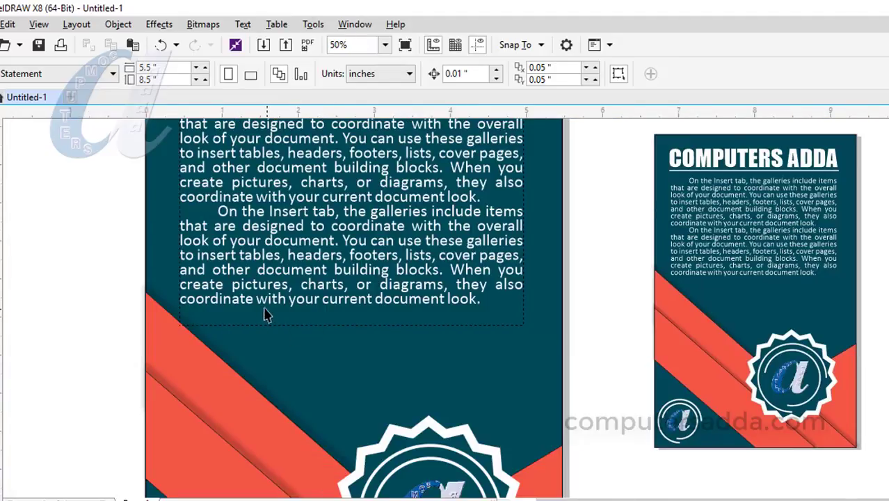
{"action": "left_click", "coordinate": [307, 229]}
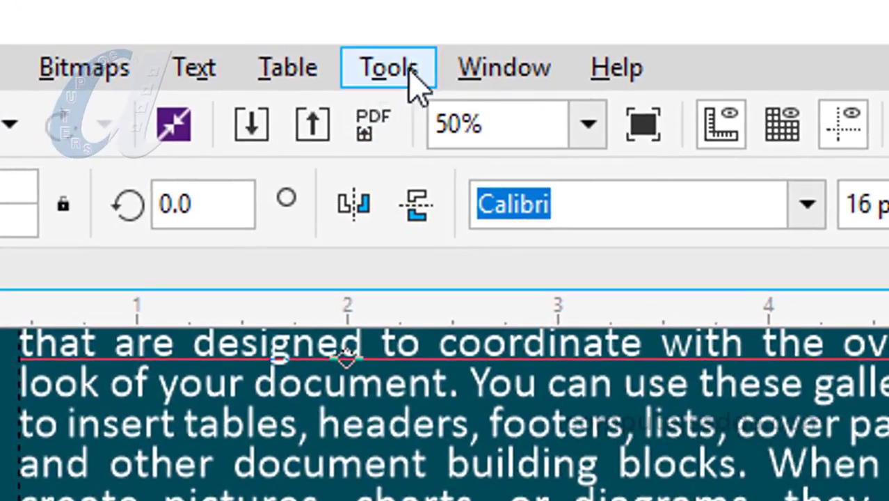
Turn off Show text frames under Workspace > Text > Paragraph Text Frame in Options.
{"action": "left_click", "coordinate": [414, 75]}
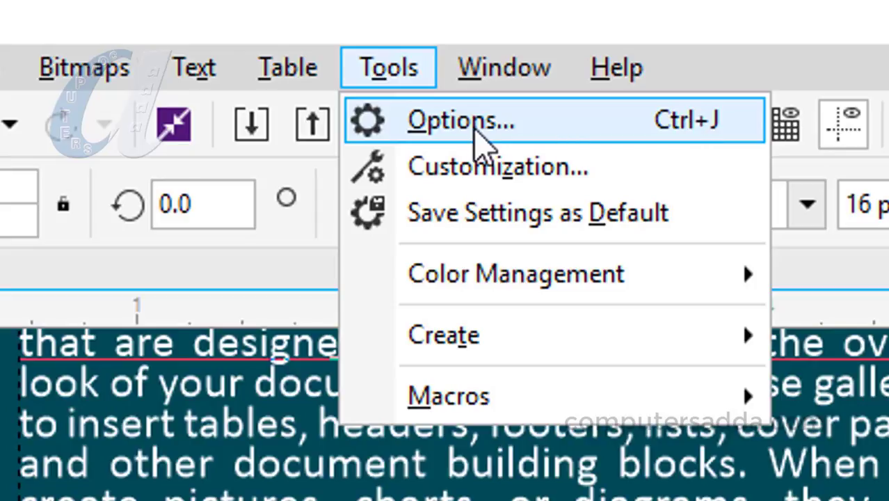
{"action": "left_click", "coordinate": [476, 132]}
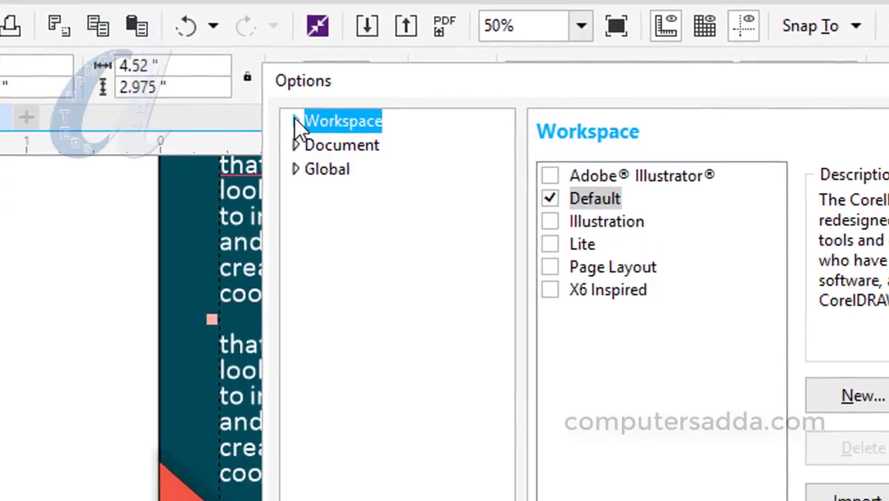
{"action": "left_click", "coordinate": [294, 174]}
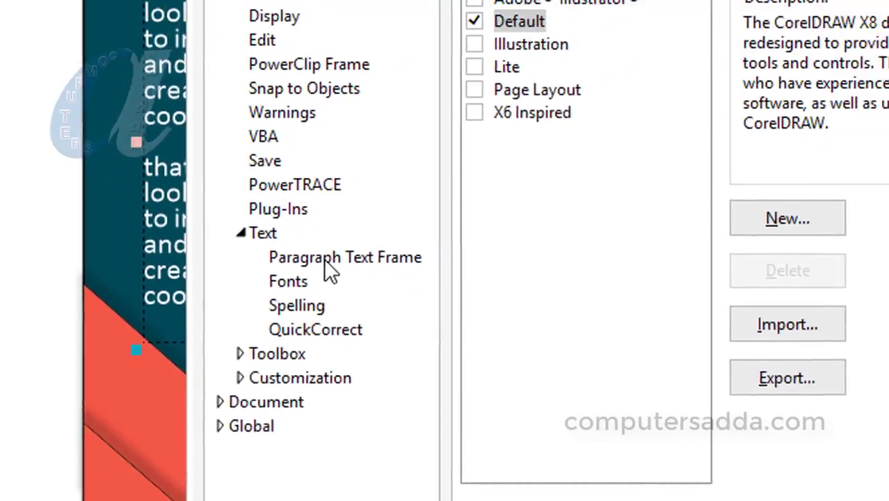
{"action": "left_click", "coordinate": [410, 194]}
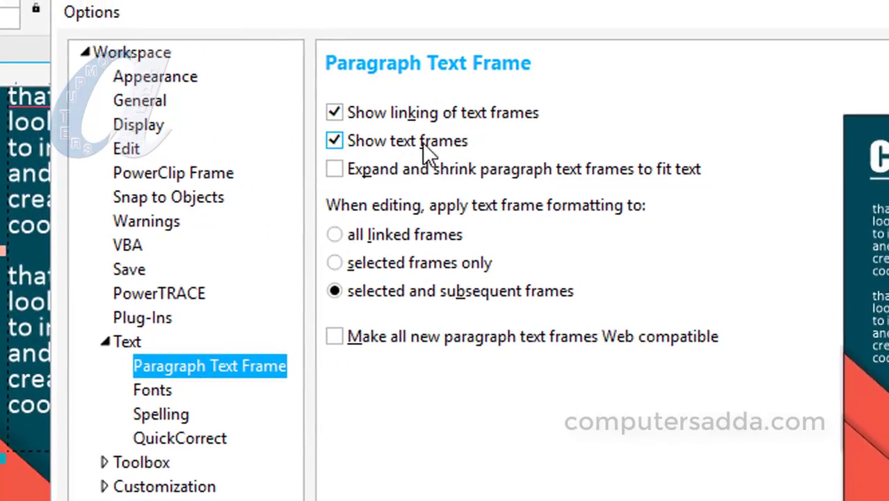
{"action": "left_click", "coordinate": [333, 140]}
{"action": "left_click", "coordinate": [496, 485]}
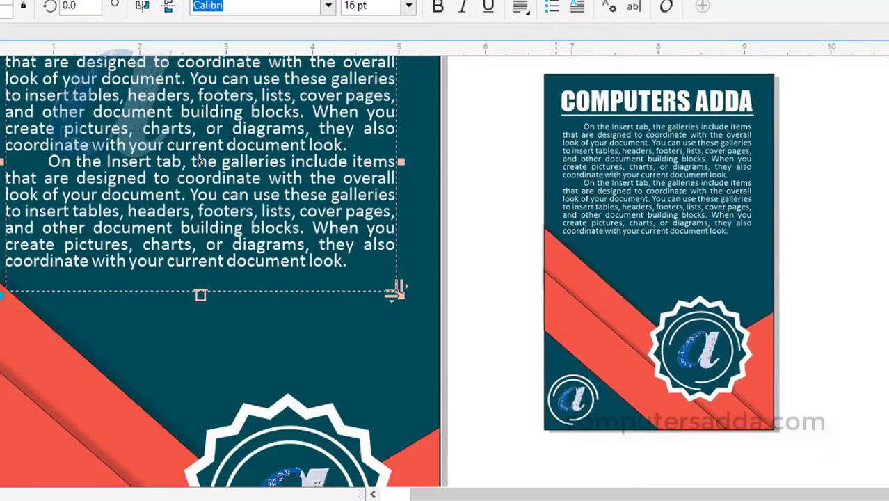
Deselect the paragraph text and zoom out to 25% to compare with the reference poster.
{"action": "key", "text": "Escape"}
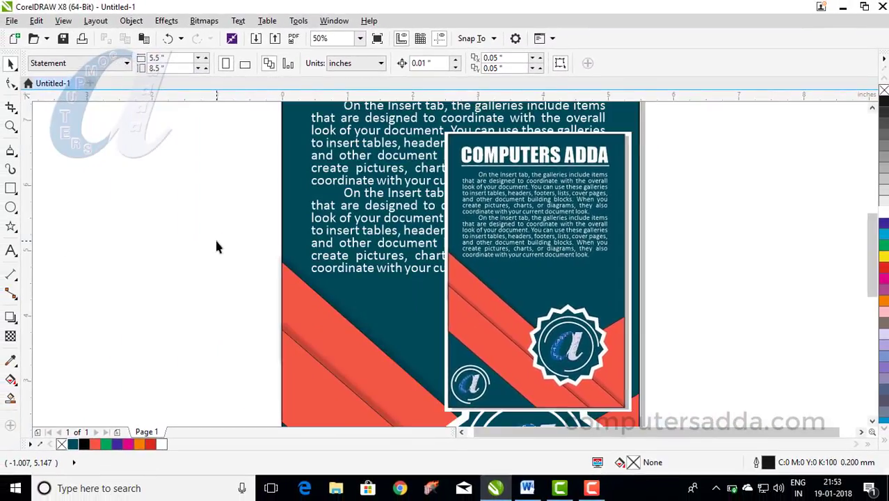
{"action": "scroll", "coordinate": [215, 237], "scroll_direction": "down", "scroll_amount": 1}
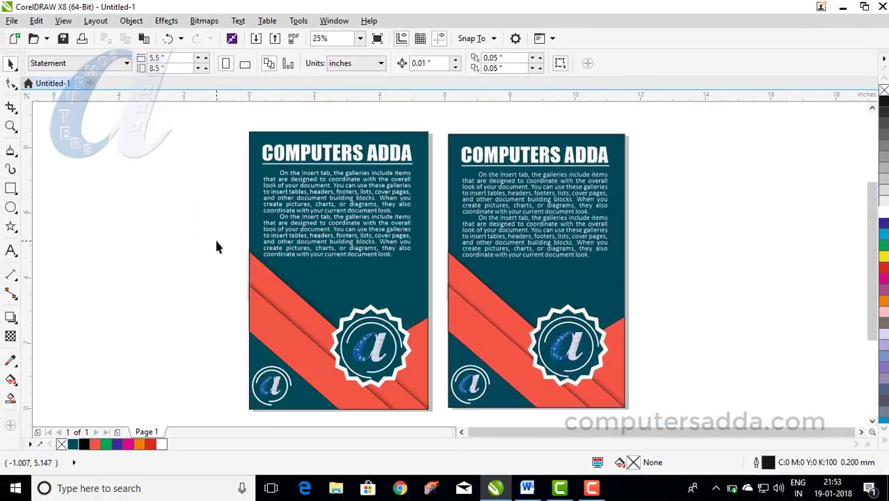